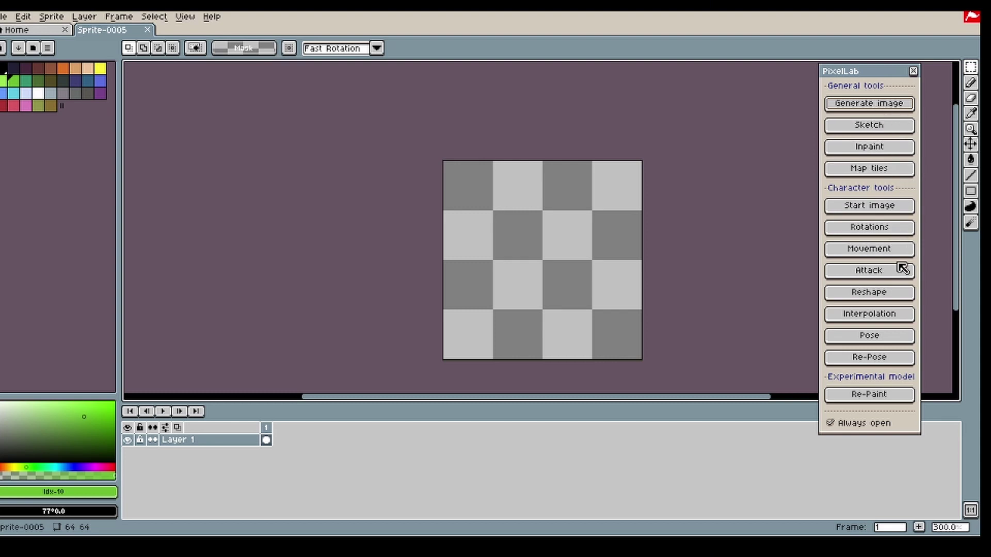
# - Generate a start image of a "cute dragon" with the low top-down view and no init image
pyautogui.click(884, 209)
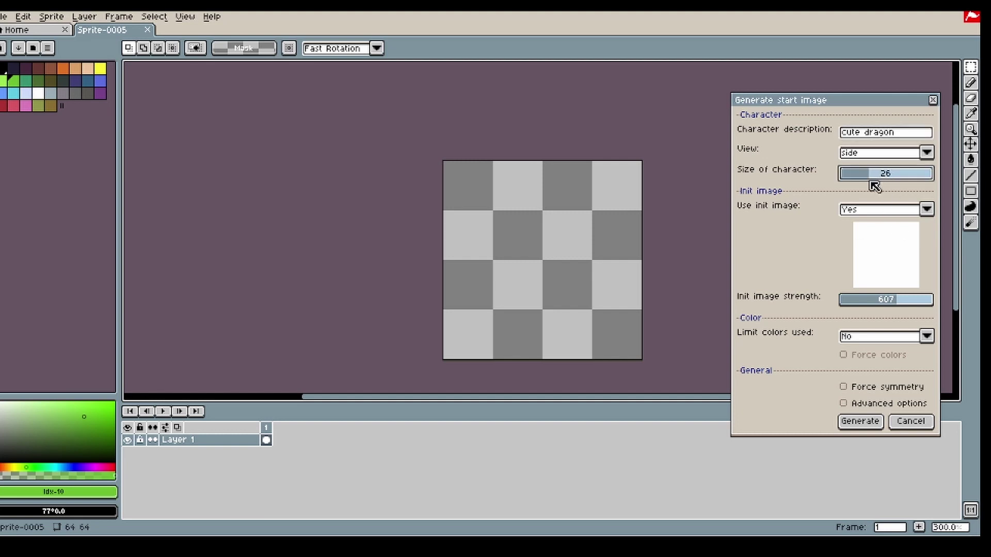
pyautogui.click(878, 209)
pyautogui.click(867, 230)
pyautogui.scroll(1, 620, 277)
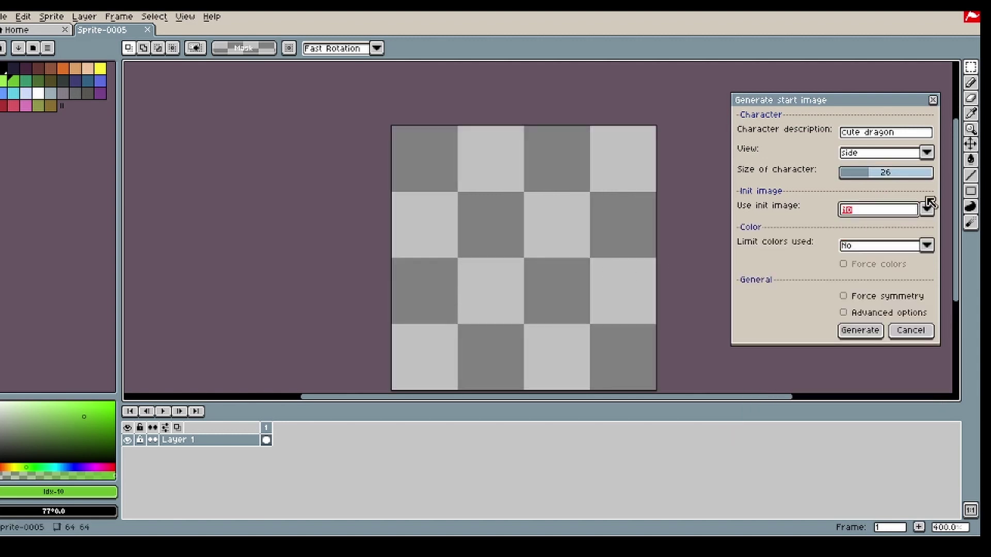
pyautogui.click(872, 161)
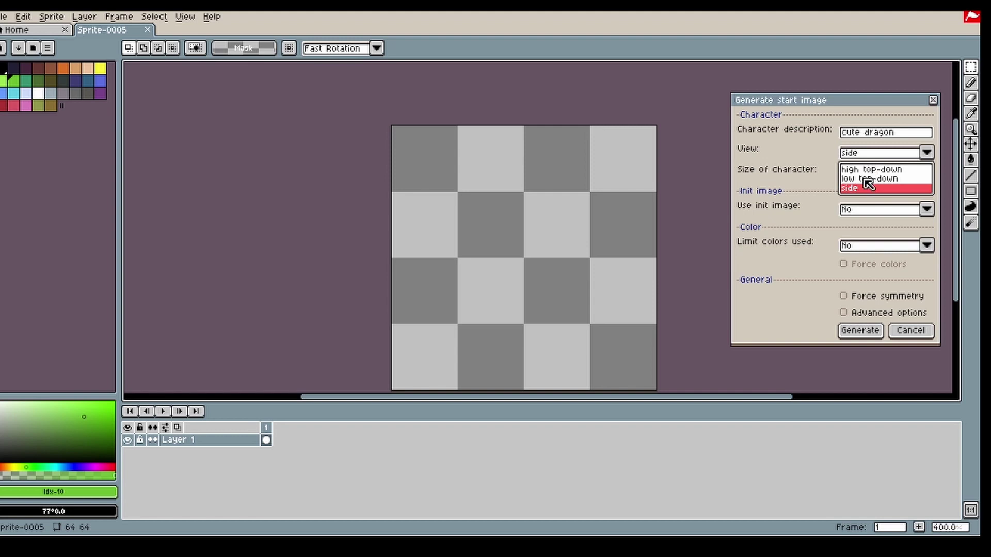
pyautogui.click(863, 178)
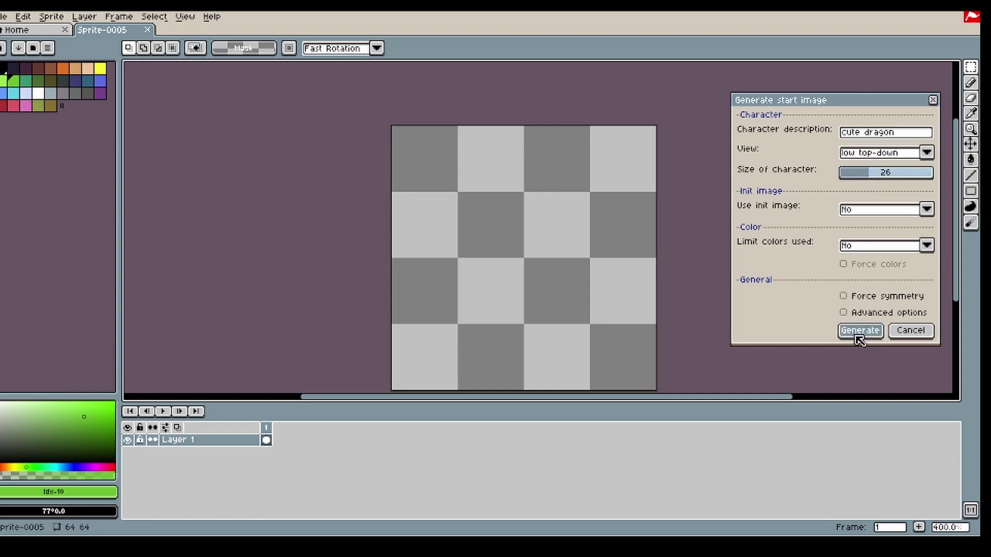
pyautogui.click(859, 330)
pyautogui.scroll(1, 563, 238)
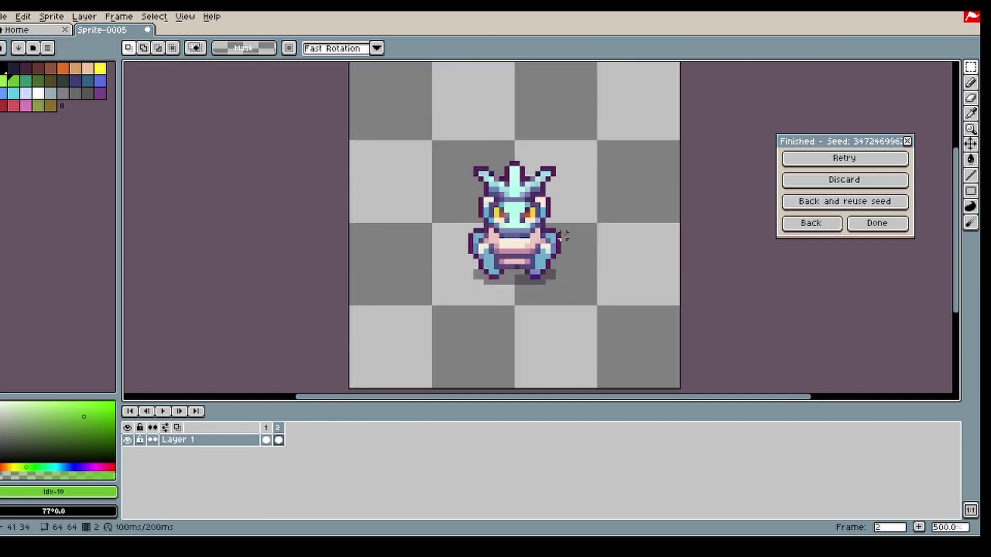
# - Paint blue wings on both sides of the dragon and regenerate it as "cute dragon with wings" from that init image at strength 310
pyautogui.press('b')
pyautogui.keyDown('alt'); pyautogui.click(538, 192); pyautogui.keyUp('alt')
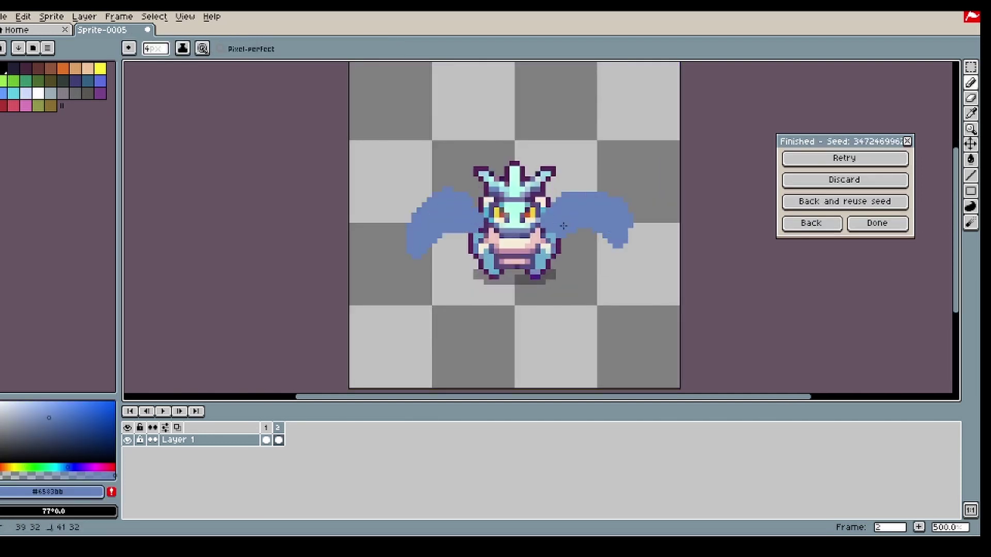
pyautogui.click(811, 223)
pyautogui.click(872, 209)
pyautogui.click(870, 226)
pyautogui.click(872, 299)
pyautogui.click(908, 130)
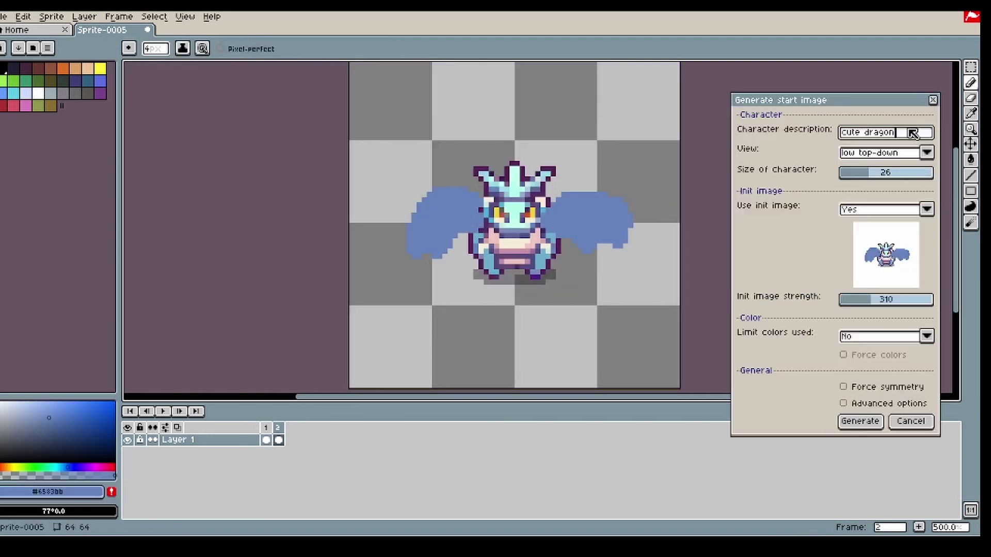
pyautogui.click(860, 422)
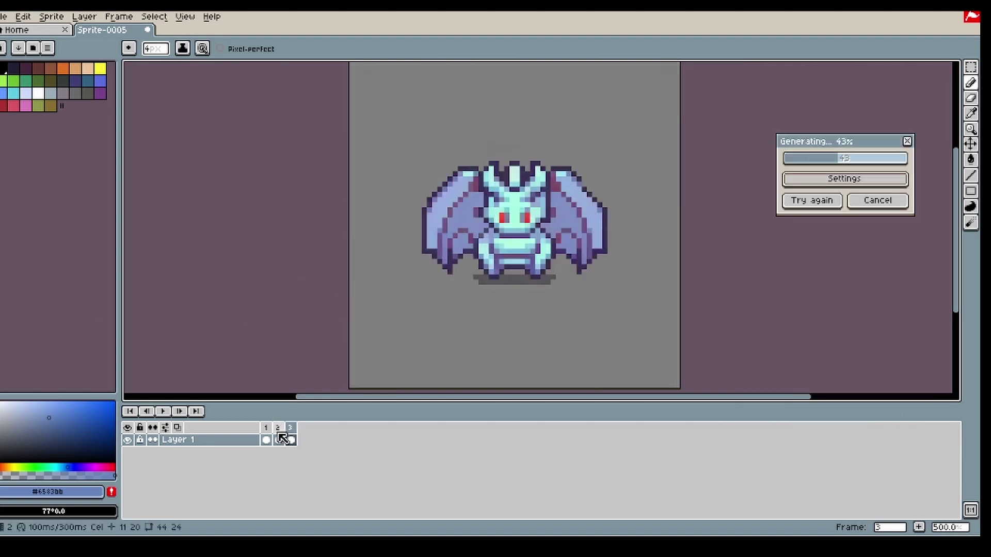
pyautogui.click(279, 428)
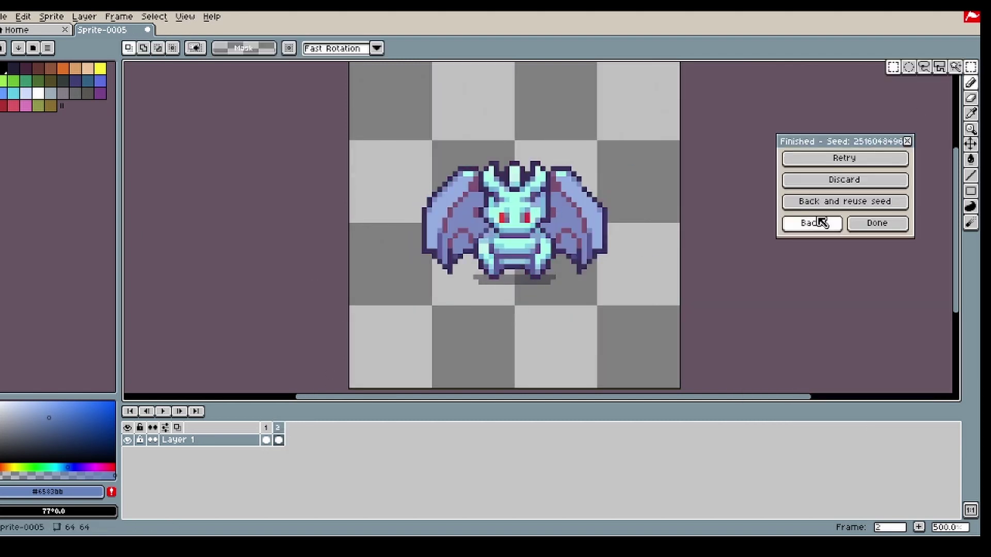
# - Regenerate the winged dragon from the current image at init image strength 357 and close the start image settings
pyautogui.click(823, 222)
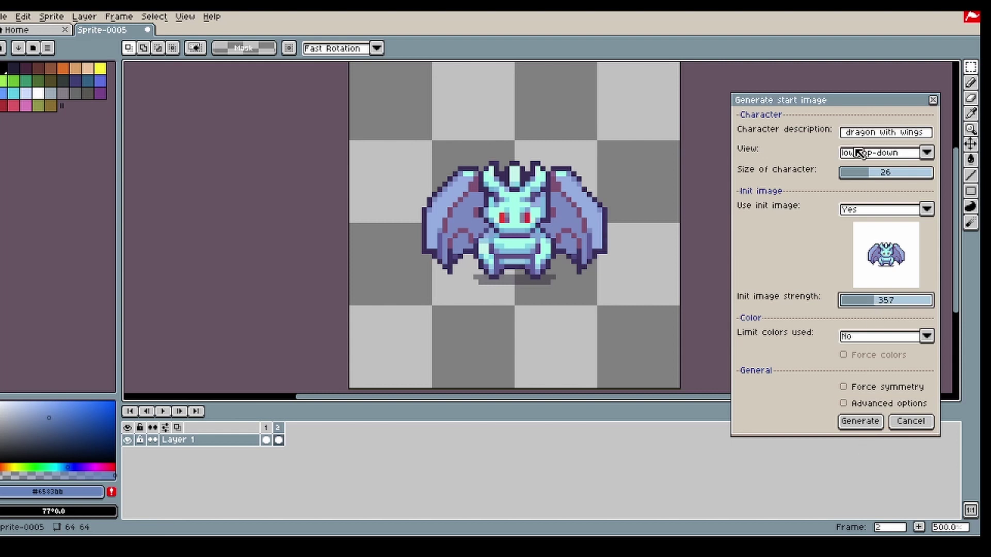
pyautogui.press('Return')
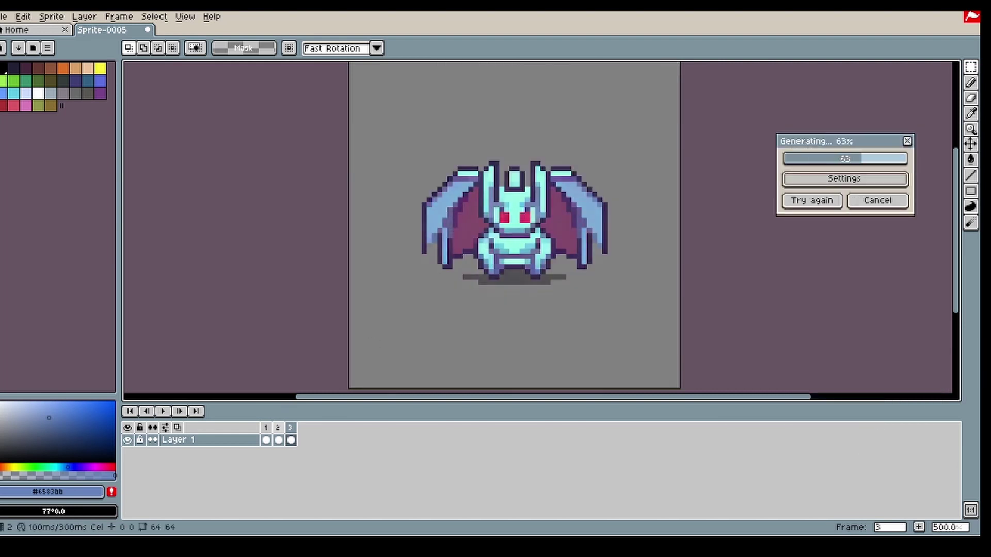
pyautogui.click(280, 428)
pyautogui.click(811, 223)
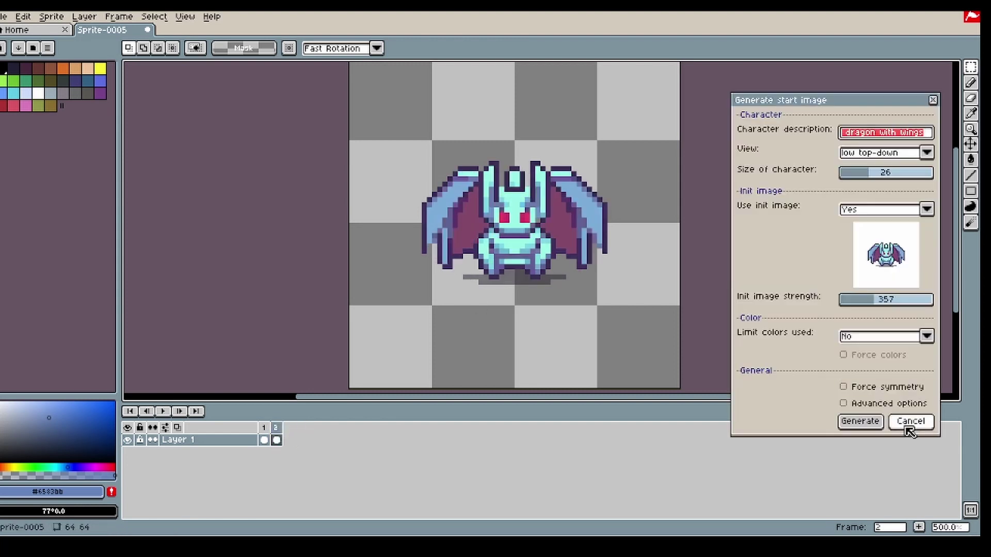
pyautogui.click(907, 426)
# - Generate rotations of the winged dragon in low top-down view with colors limited to the current image
pyautogui.click(890, 233)
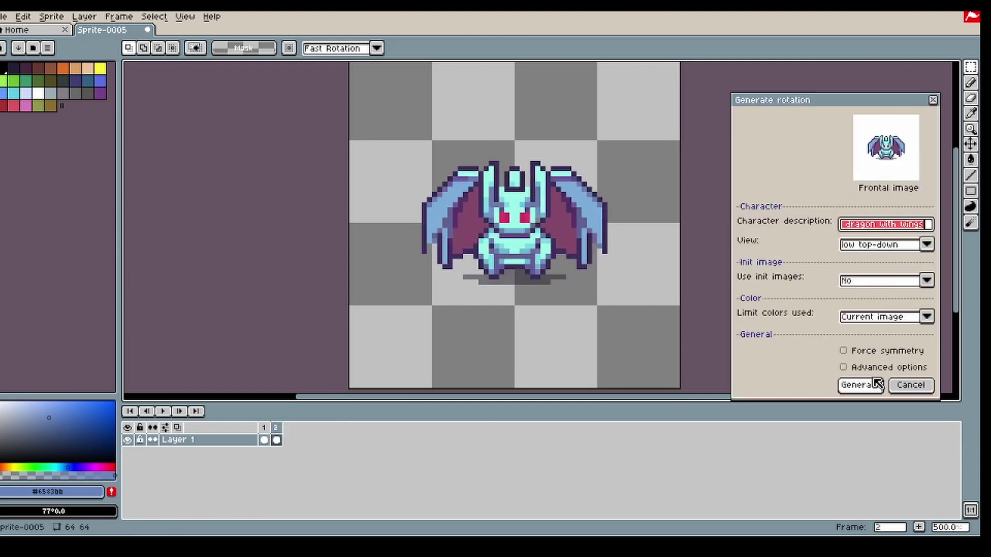
pyautogui.click(861, 385)
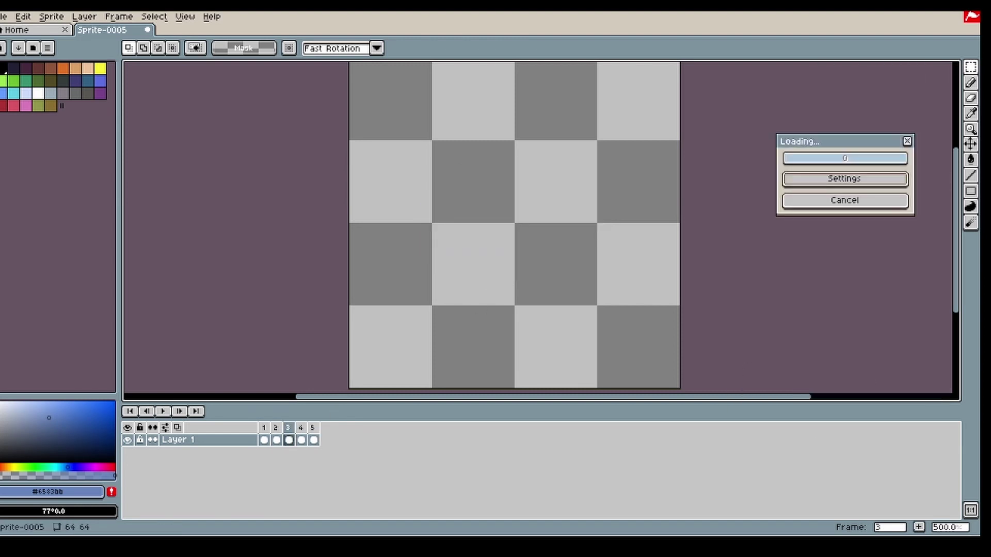
pyautogui.click(302, 428)
pyautogui.click(313, 428)
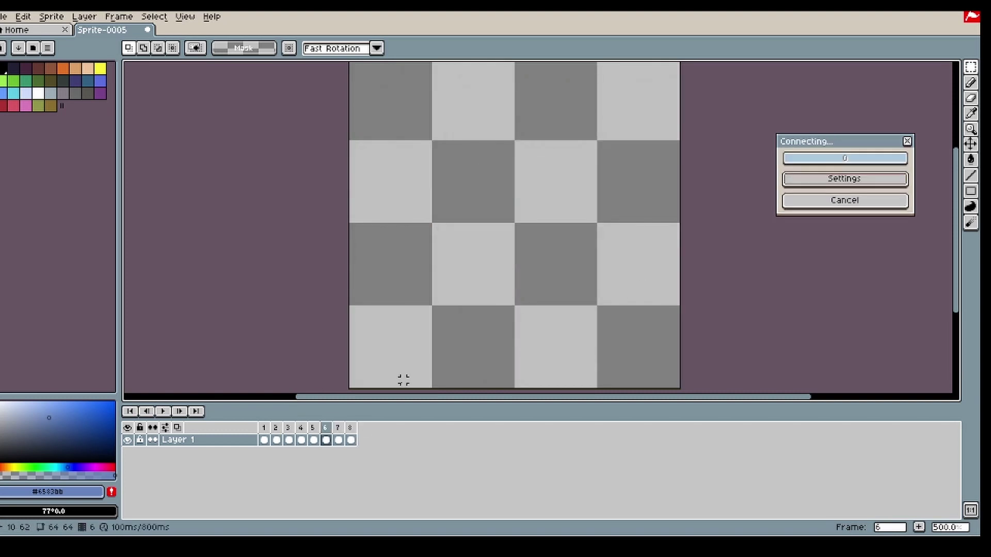
pyautogui.click(290, 433)
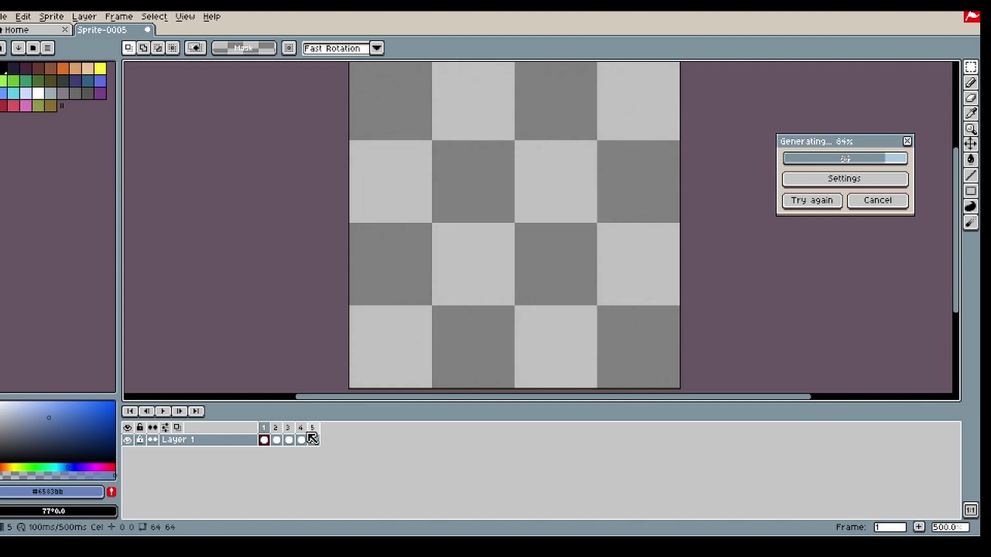
# - Replace the dragon in frame 5 with a horizontally flipped copy of the one in frame 3
pyautogui.click(289, 429)
pyautogui.scroll(-1, 687, 150)
pyautogui.click(971, 68)
pyautogui.click(313, 430)
pyautogui.hotkey('ctrl', 'a')
pyautogui.press('Delete')
pyautogui.hotkey('ctrl', 'v')
pyautogui.hotkey('shift', 'h')
pyautogui.click(726, 219)
pyautogui.click(303, 429)
pyautogui.click(290, 430)
# - Touch up the hind leg and body of the east-facing dragon in frame 3 with the sampled purple #5f6193
pyautogui.scroll(7, 581, 224)
pyautogui.press('b')
pyautogui.keyDown('alt'); pyautogui.click(462, 240); pyautogui.keyUp('alt')
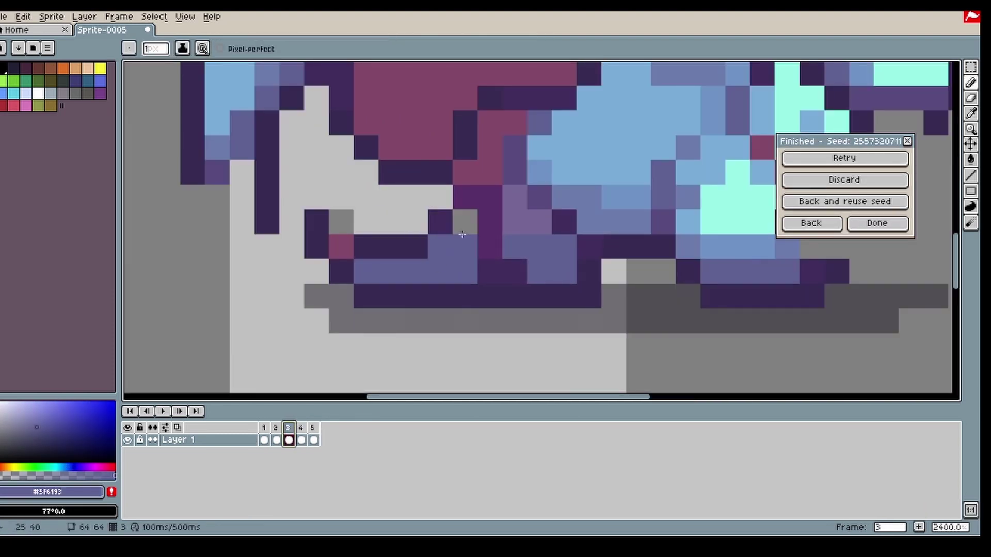
pyautogui.scroll(-4, 462, 234)
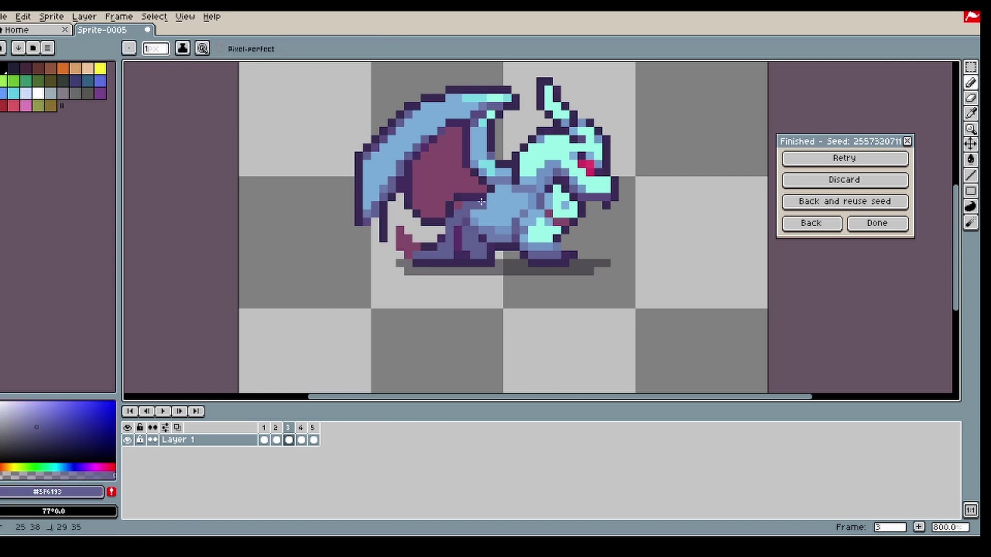
pyautogui.moveTo(481, 201); pyautogui.dragTo(496, 198)
pyautogui.scroll(-3, 585, 196)
pyautogui.scroll(5, 636, 181)
# - Erase stray pixels around the feet of the dragon in frame 3 and compare it with frame 2
pyautogui.press('e')
pyautogui.moveTo(511, 352); pyautogui.dragTo(536, 280)
pyautogui.scroll(-3, 571, 316)
pyautogui.click(370, 302)
pyautogui.click(277, 429)
pyautogui.click(289, 429)
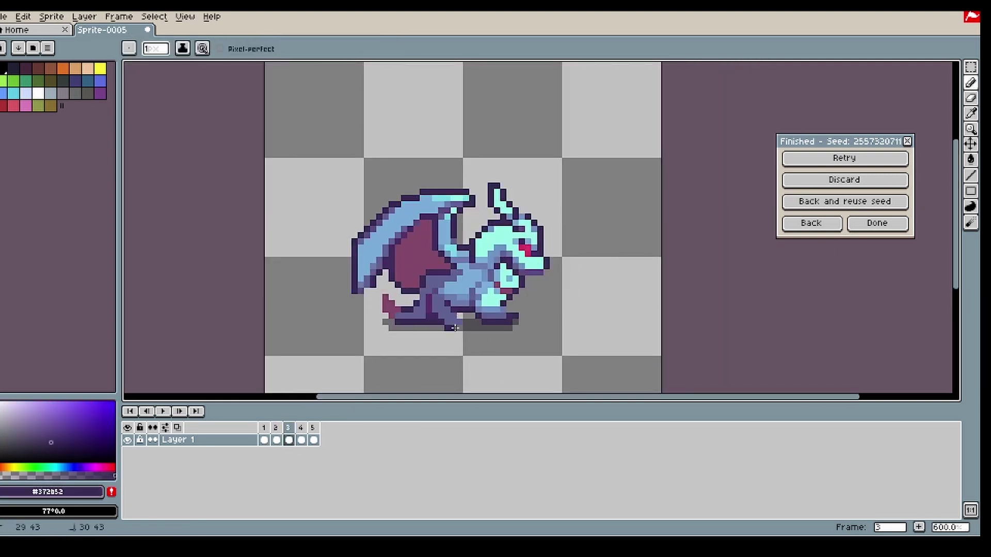
# - Reshape the dragon's tail in frame 3 using sampled tail and outline colors, undoing one stray stroke
pyautogui.keyDown('alt'); pyautogui.click(391, 313); pyautogui.keyUp('alt')
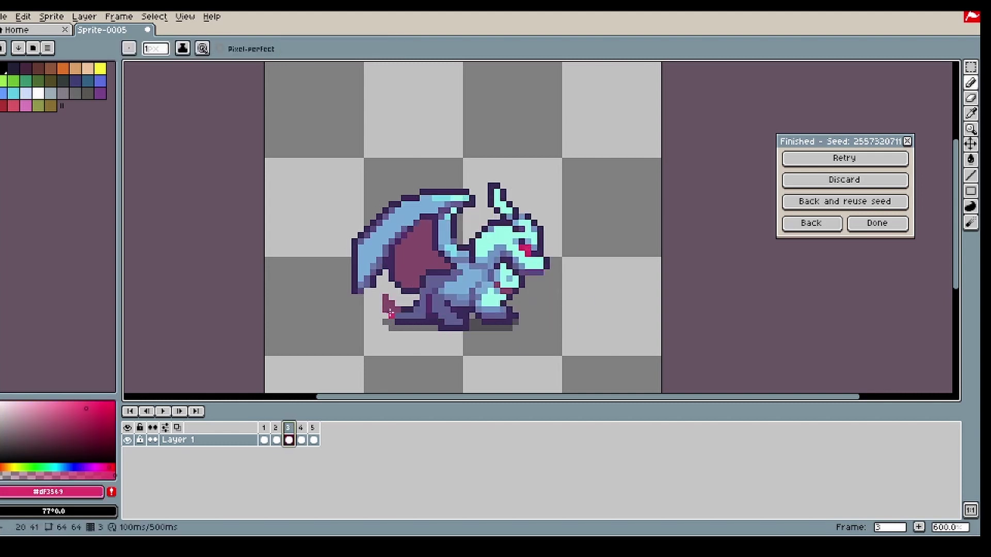
pyautogui.scroll(2, 392, 308)
pyautogui.moveTo(307, 284)
pyautogui.mouseDown()
pyautogui.moveTo(334, 294)
pyautogui.moveTo(347, 282)
pyautogui.mouseUp()
pyautogui.keyDown('alt'); pyautogui.click(408, 280); pyautogui.keyUp('alt')
pyautogui.keyDown('alt'); pyautogui.click(347, 306); pyautogui.keyUp('alt')
pyautogui.scroll(-3, 458, 305)
pyautogui.scroll(3, 499, 276)
pyautogui.keyDown('alt'); pyautogui.click(500, 283); pyautogui.keyUp('alt')
pyautogui.moveTo(265, 299); pyautogui.dragTo(279, 320)
pyautogui.hotkey('ctrl', 'z')
pyautogui.keyDown('alt'); pyautogui.click(267, 302); pyautogui.keyUp('alt')
# - Finish the tail tip in frame 3 and recolor it with the body's purple #5f6193
pyautogui.scroll(-5, 499, 286)
pyautogui.scroll(3, 513, 294)
pyautogui.keyDown('alt'); pyautogui.click(491, 277); pyautogui.keyUp('alt')
pyautogui.moveTo(330, 287); pyautogui.dragTo(336, 300)
pyautogui.scroll(-3, 336, 300)
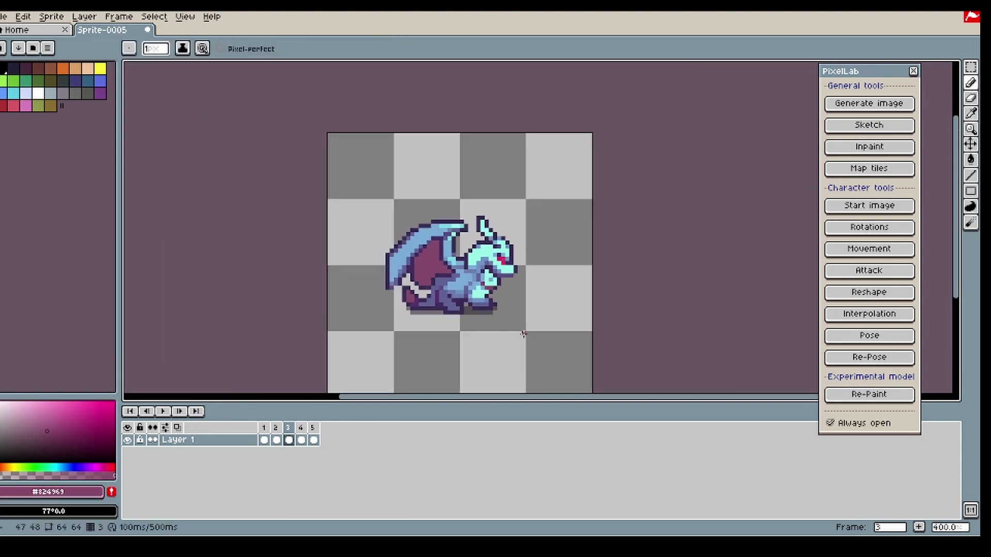
pyautogui.scroll(2, 381, 293)
pyautogui.keyDown('alt'); pyautogui.click(380, 293); pyautogui.keyUp('alt')
pyautogui.scroll(-1, 483, 303)
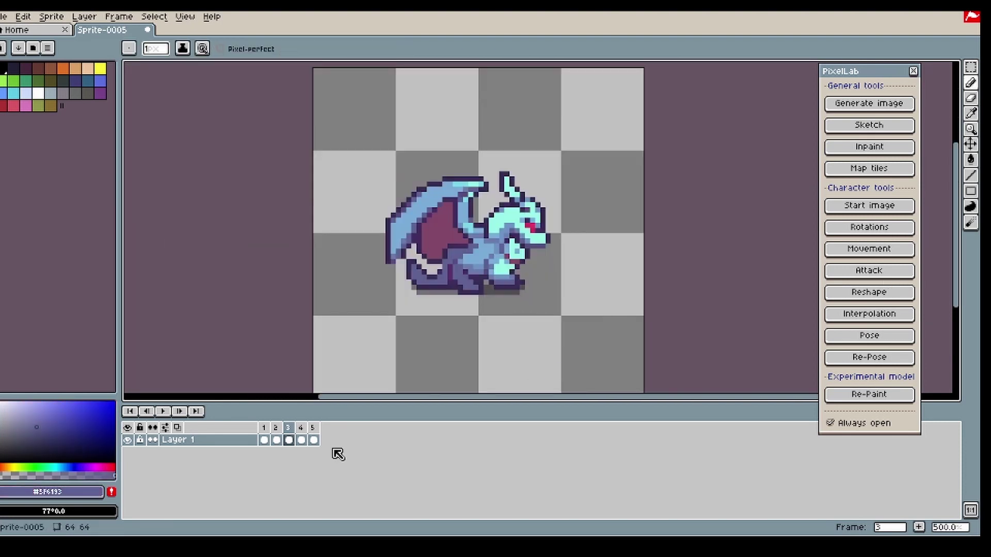
# - Delete frames 4 and 5 and compare the front-facing and east-facing dragons in the remaining frames
pyautogui.moveTo(313, 428); pyautogui.dragTo(301, 428)
pyautogui.press('Delete')
pyautogui.click(279, 429)
pyautogui.click(287, 428)
pyautogui.click(280, 429)
pyautogui.click(291, 430)
# - Generate a "fly" movement for the dragon in frame 3, facing east in low top-down view, from one reference image
pyautogui.click(869, 250)
pyautogui.click(783, 292)
pyautogui.write('fly')
pyautogui.click(821, 261)
pyautogui.click(826, 271)
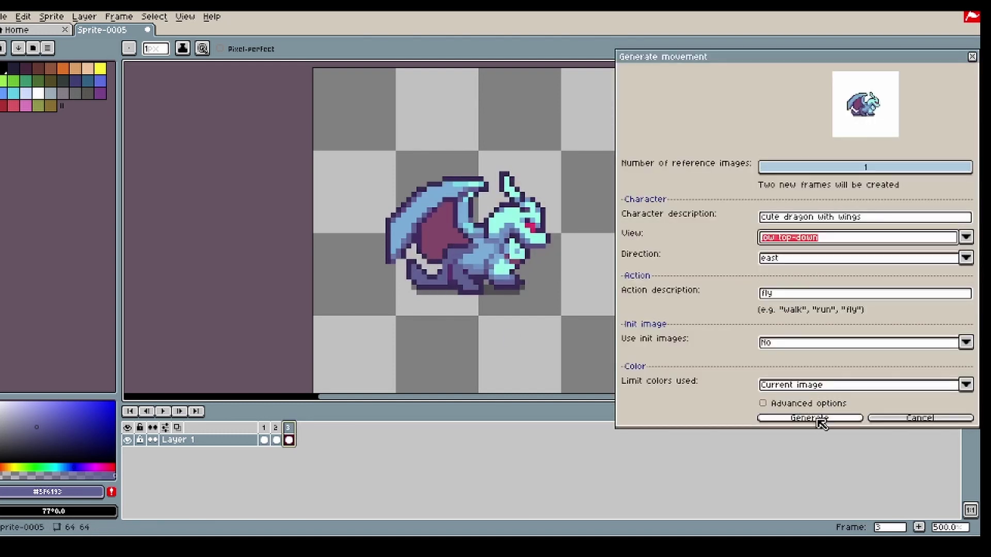
pyautogui.click(821, 418)
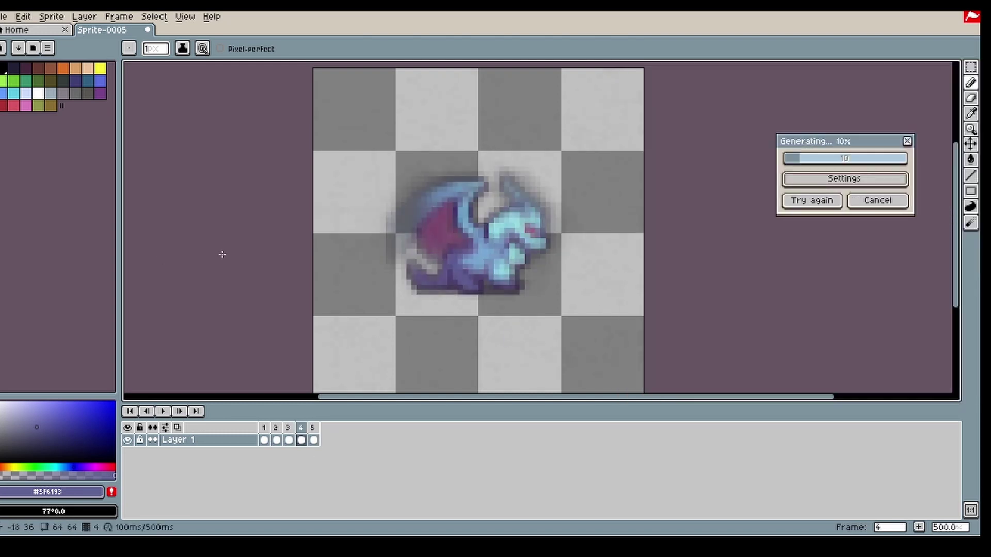
# - Delete frame 4 and set the number of reference images for the movement to 2
pyautogui.click(301, 428)
pyautogui.press('Delete')
pyautogui.click(812, 222)
pyautogui.click(861, 169)
pyautogui.moveTo(786, 58); pyautogui.dragTo(4, 19)
# - Select the dragon in frame 4 and nudge it up two pixels, comparing it with frame 3
pyautogui.click(300, 428)
pyautogui.press('m')
pyautogui.moveTo(365, 142); pyautogui.dragTo(645, 357)
pyautogui.press('Up')
pyautogui.click(288, 428)
pyautogui.click(301, 428)
pyautogui.press('Up')
pyautogui.click(289, 428)
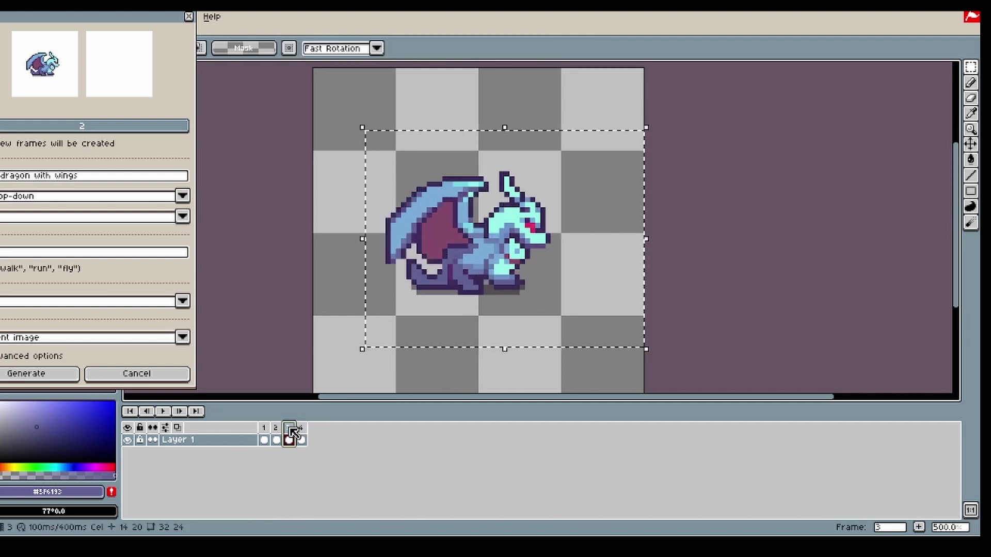
pyautogui.click(301, 428)
# - Start generating a movement frame from the two references, and remove the front-facing dragon frame and the blank first frame
pyautogui.moveTo(114, 26); pyautogui.dragTo(823, 54)
pyautogui.click(748, 407)
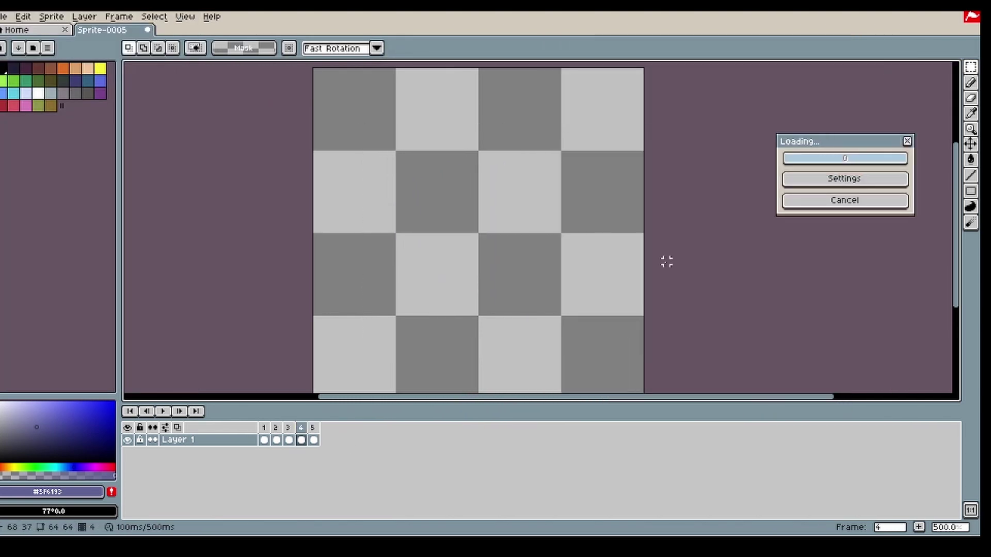
pyautogui.click(277, 428)
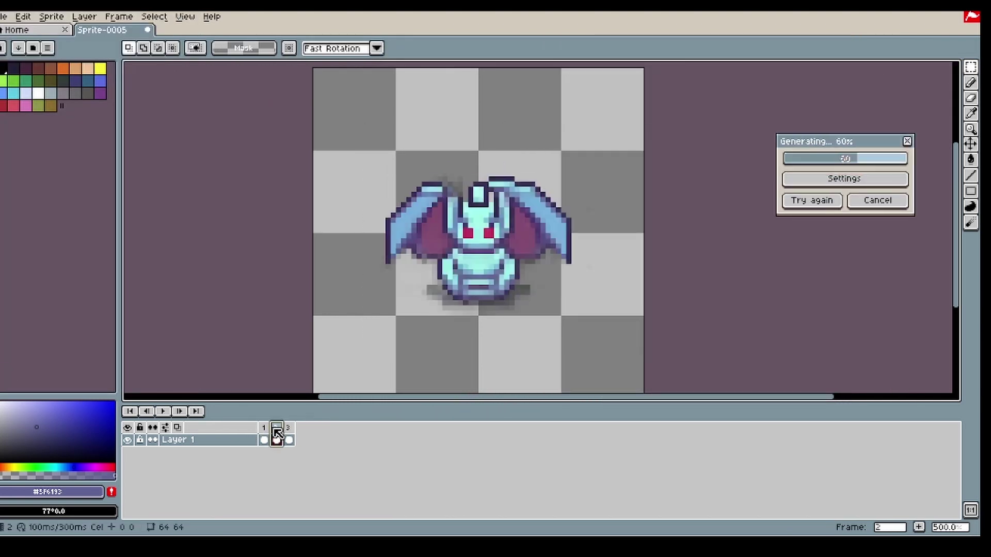
pyautogui.click(265, 428)
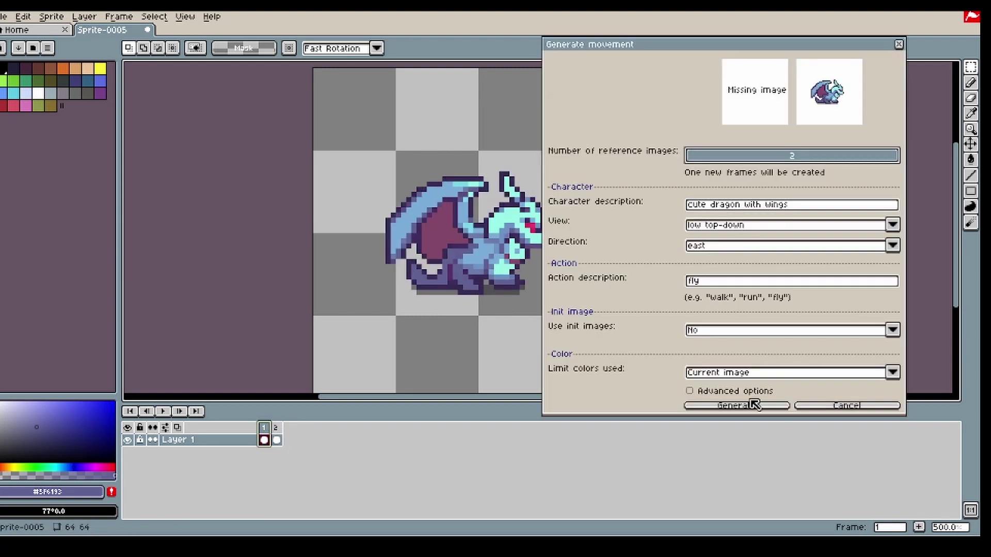
# - Generate a third "fly" frame from two reference images, with init images set to No
pyautogui.click(276, 428)
pyautogui.click(739, 155)
pyautogui.click(790, 330)
pyautogui.click(722, 345)
pyautogui.click(814, 156)
pyautogui.click(707, 329)
pyautogui.click(707, 355)
pyautogui.click(276, 429)
pyautogui.click(763, 404)
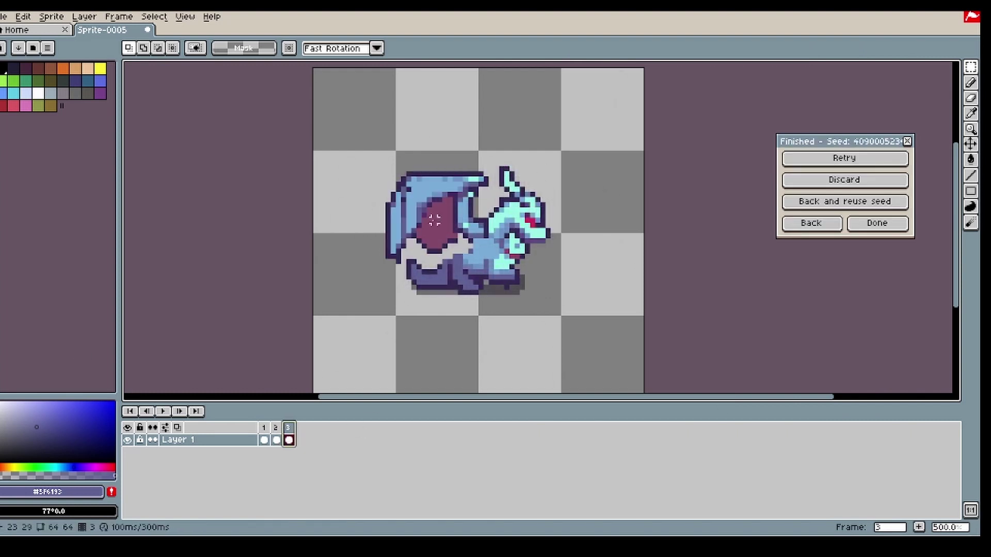
# - Leave the movement settings and paste a copy of the frame 1 dragon into frame 3
pyautogui.click(813, 228)
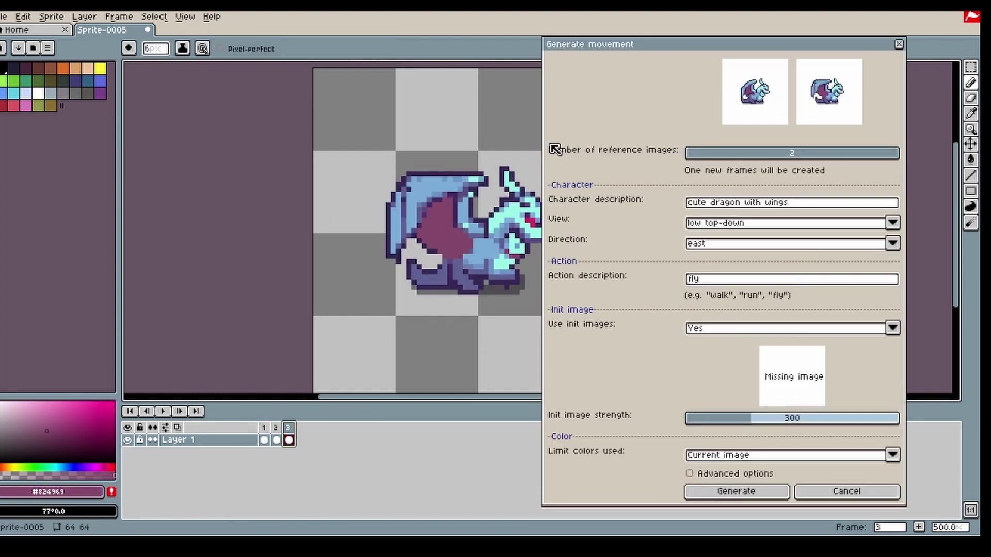
pyautogui.click(847, 491)
pyautogui.click(971, 67)
pyautogui.click(265, 440)
pyautogui.moveTo(619, 70); pyautogui.dragTo(295, 388)
pyautogui.click(289, 439)
pyautogui.hotkey('ctrl', 'v')
pyautogui.scroll(1, 446, 207)
# - Select and reposition the dragon's body and wing in frame 3, undoing the last wing change
pyautogui.moveTo(598, 152); pyautogui.dragTo(468, 333)
pyautogui.moveTo(508, 269); pyautogui.dragTo(509, 256)
pyautogui.moveTo(331, 165); pyautogui.dragTo(468, 277)
pyautogui.moveTo(327, 159); pyautogui.dragTo(369, 192)
pyautogui.hotkey('ctrl', 'z')
pyautogui.click(281, 170)
# - Adjust the wing in frame 3 with a lasso selection and fill the area below it with the sampled light blue
pyautogui.press('q')
pyautogui.moveTo(351, 159); pyautogui.dragTo(357, 153)
pyautogui.hotkey('ctrl', 'd')
pyautogui.press('b')
pyautogui.keyDown('alt'); pyautogui.click(428, 209); pyautogui.keyUp('alt')
pyautogui.moveTo(420, 237); pyautogui.dragTo(439, 258)
# - Generate the "fly" frame from two references with the edited frame 3 as init image at strength 300, and retry it
pyautogui.click(277, 440)
pyautogui.click(869, 249)
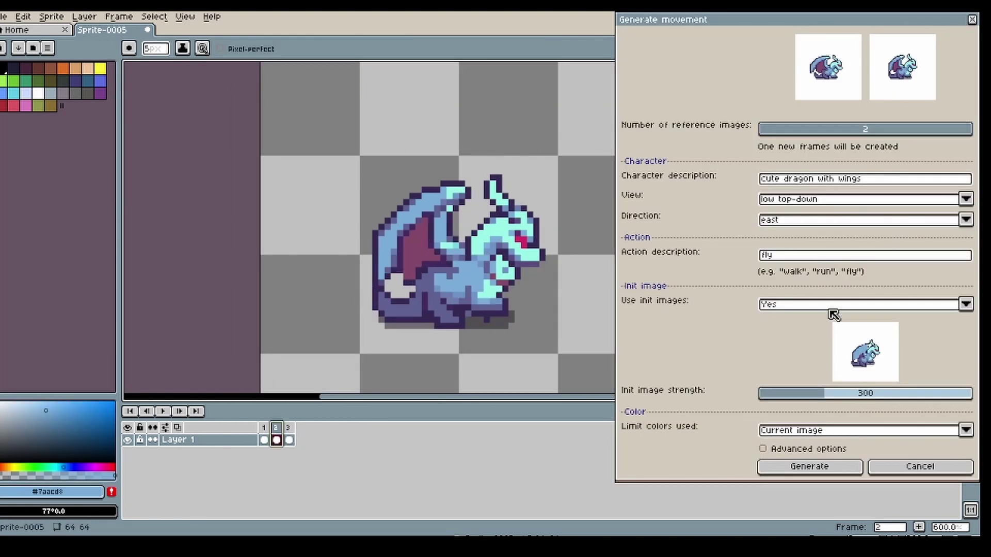
pyautogui.click(810, 466)
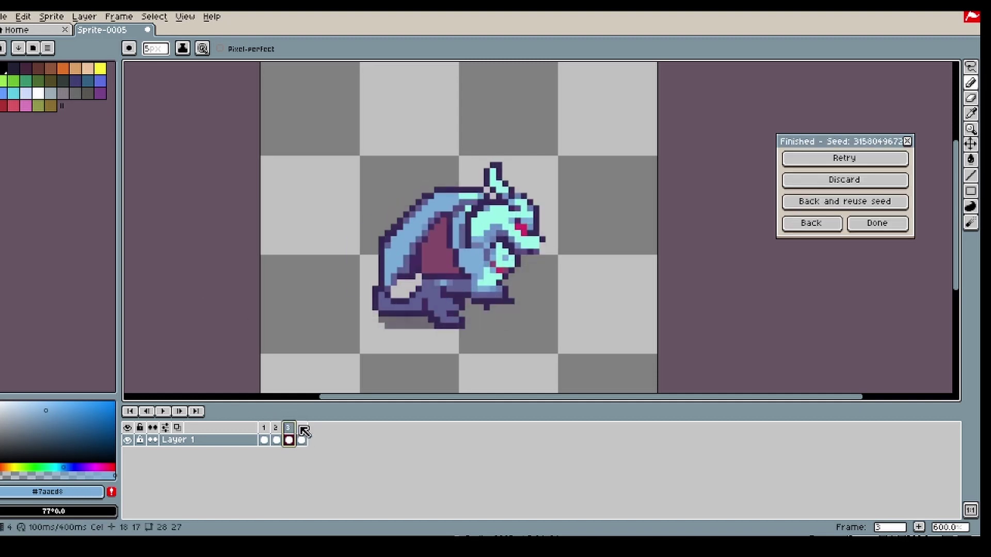
pyautogui.click(845, 158)
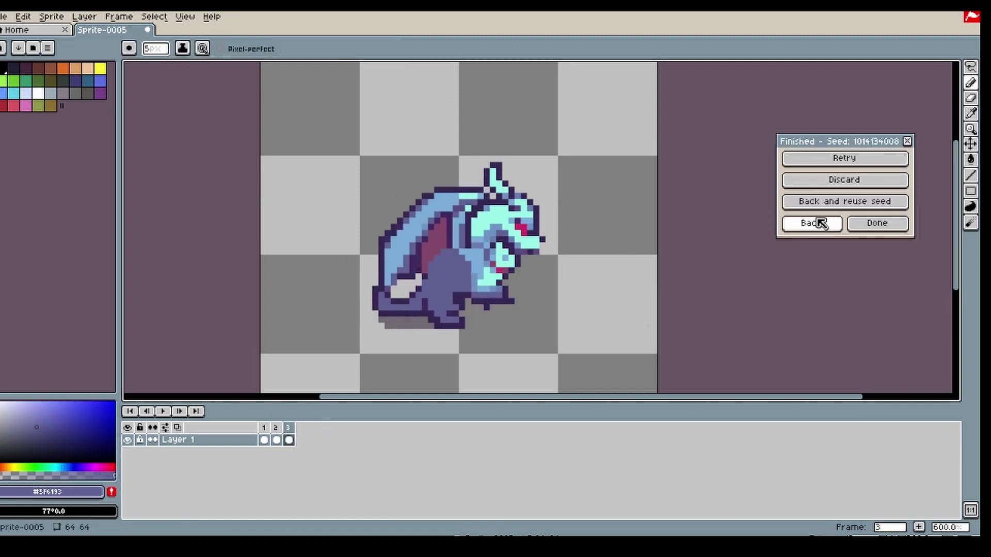
# - Return to the movement settings and regenerate the "fly" frame from the retouched frame 3
pyautogui.click(816, 223)
pyautogui.click(833, 472)
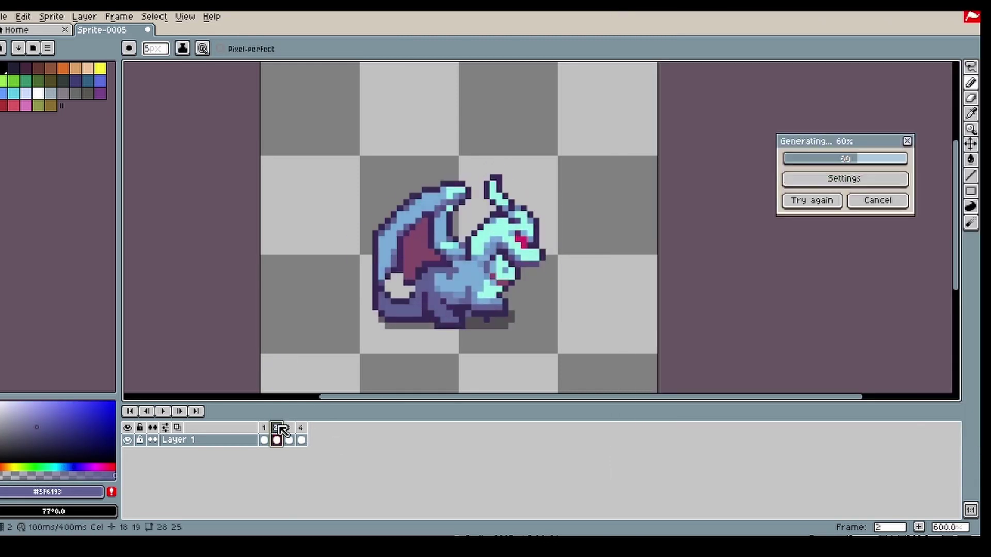
pyautogui.click(832, 472)
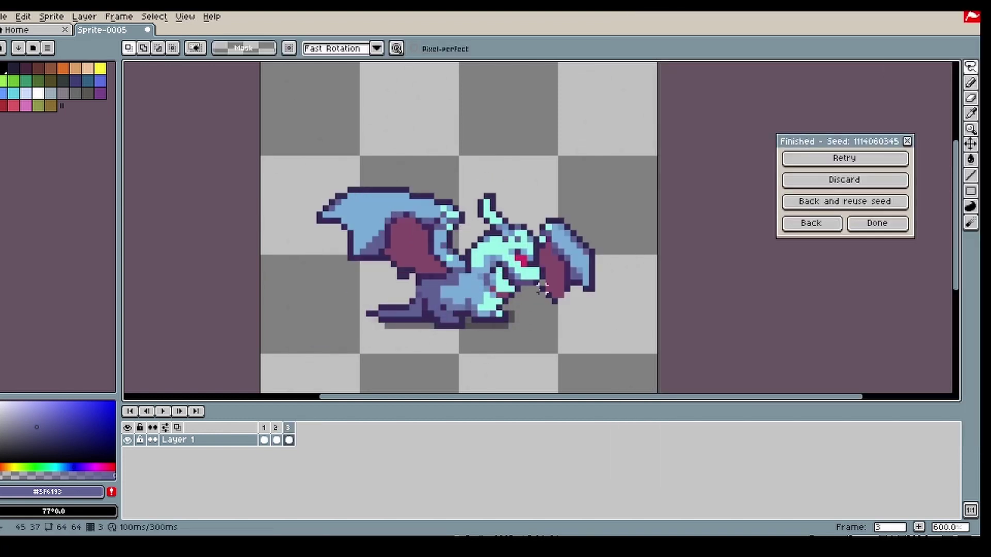
# - Move the detached wing behind the dragon's head in frame 3 and generate the next fly frame with Movement
pyautogui.moveTo(624, 176); pyautogui.dragTo(533, 295)
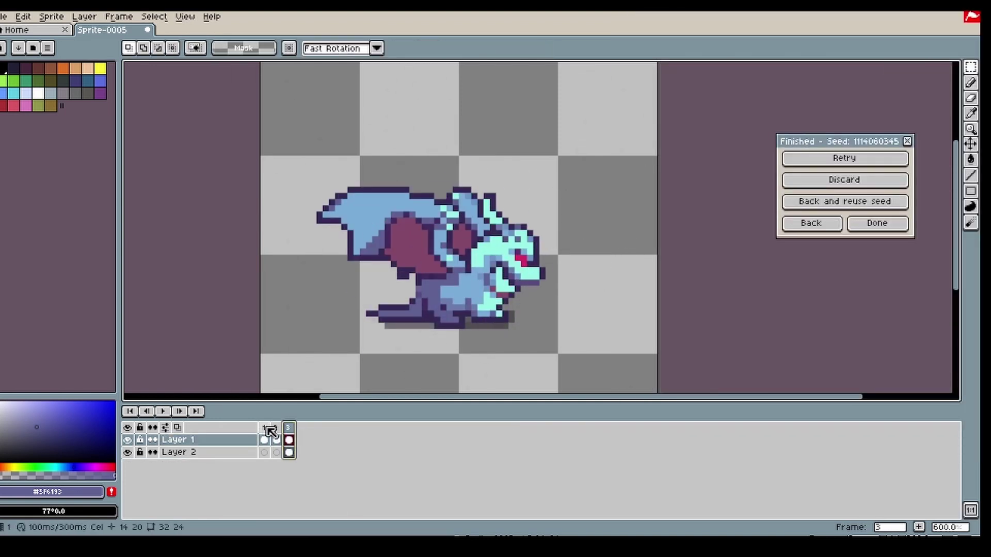
pyautogui.click(180, 412)
pyautogui.click(869, 249)
pyautogui.click(810, 381)
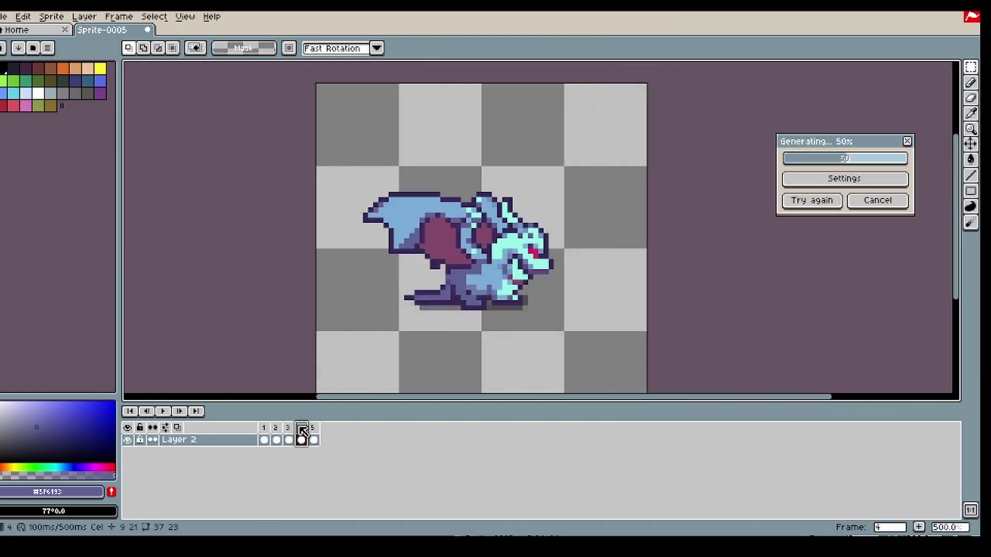
pyautogui.click(184, 412)
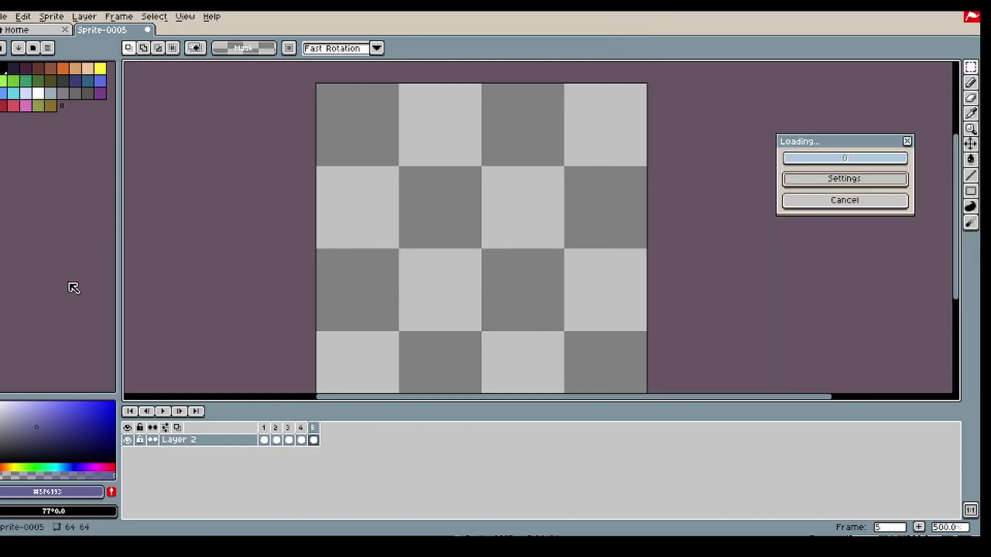
# - Play the animation from the first frames to check the generated fly motion
pyautogui.click(273, 429)
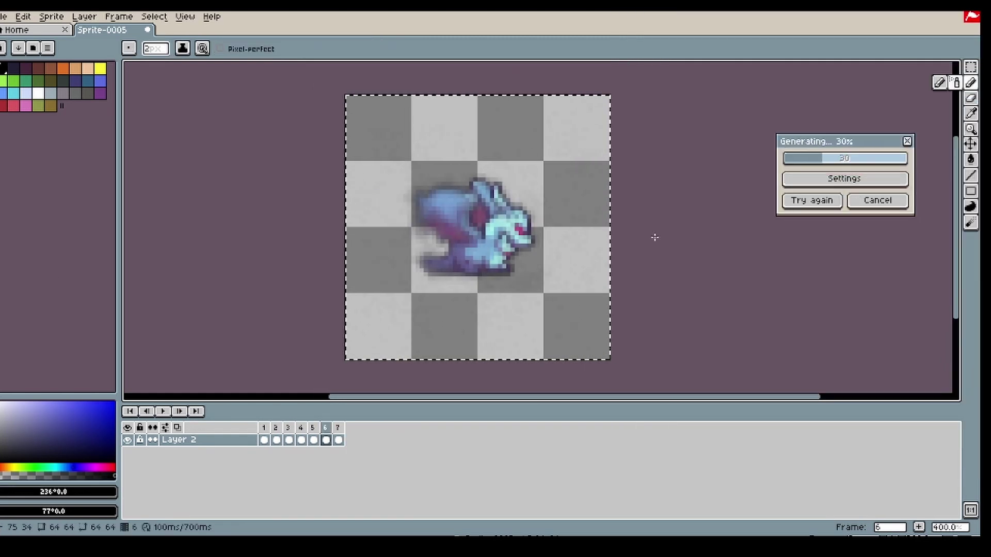
pyautogui.click(265, 428)
pyautogui.press('Return')
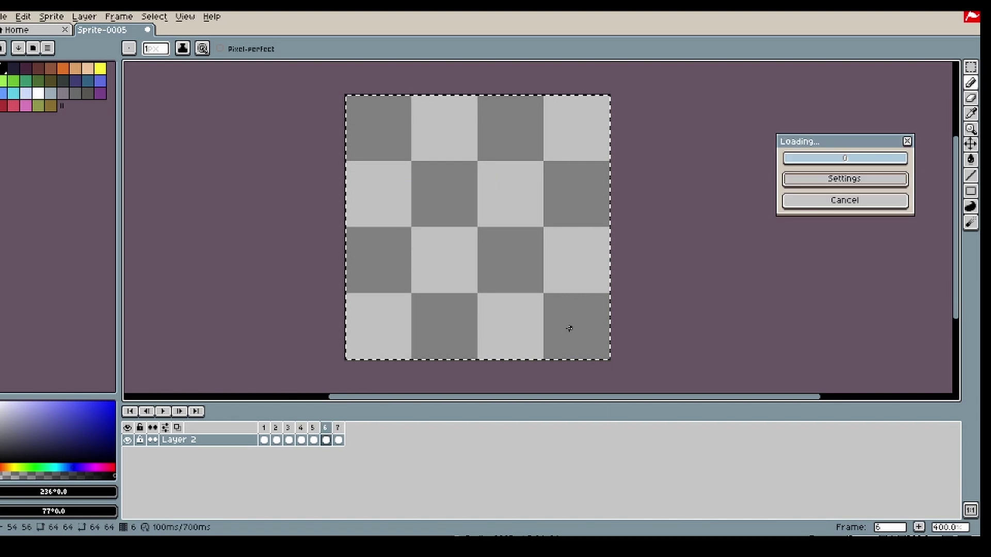
pyautogui.press('Return')
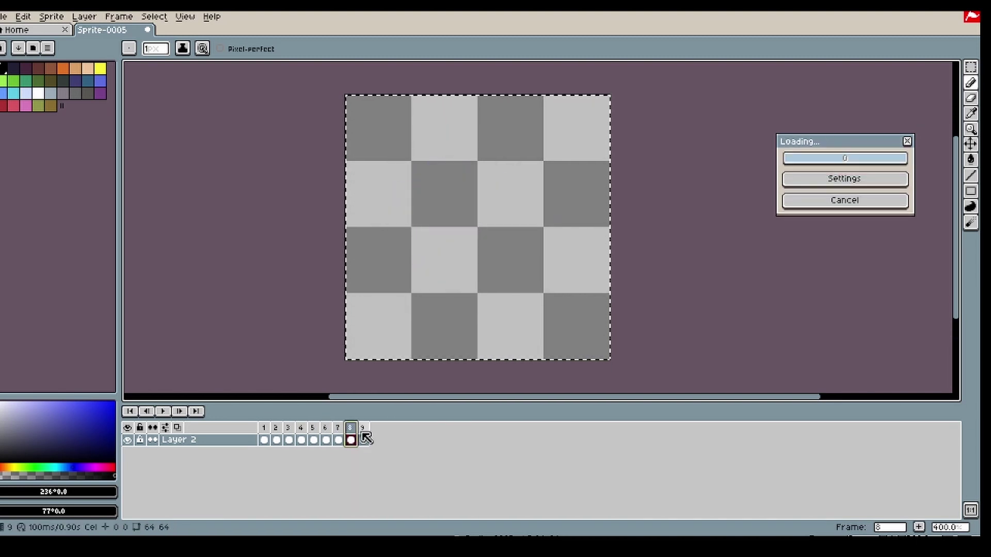
# - Paste the copied dragon into the sprite, select part of it with the lasso, and return to the generation settings
pyautogui.hotkey('ctrl', 'v')
pyautogui.press('q')
pyautogui.scroll(1, 444, 172)
pyautogui.moveTo(509, 161); pyautogui.dragTo(413, 230)
pyautogui.click(811, 223)
pyautogui.click(315, 433)
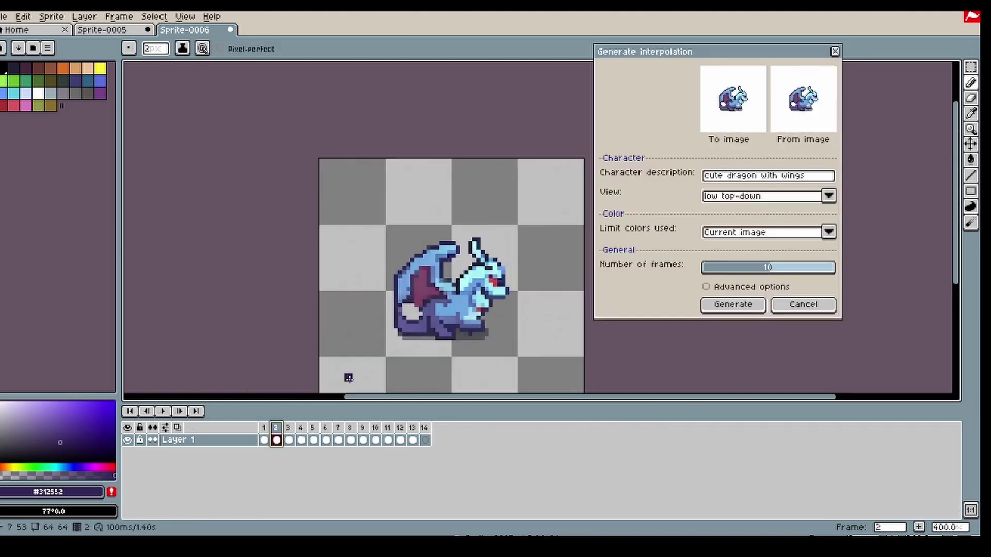
# - Open the Movement settings for Sprite-0006 with two reference images and inspect frame 3
pyautogui.click(868, 250)
pyautogui.click(280, 431)
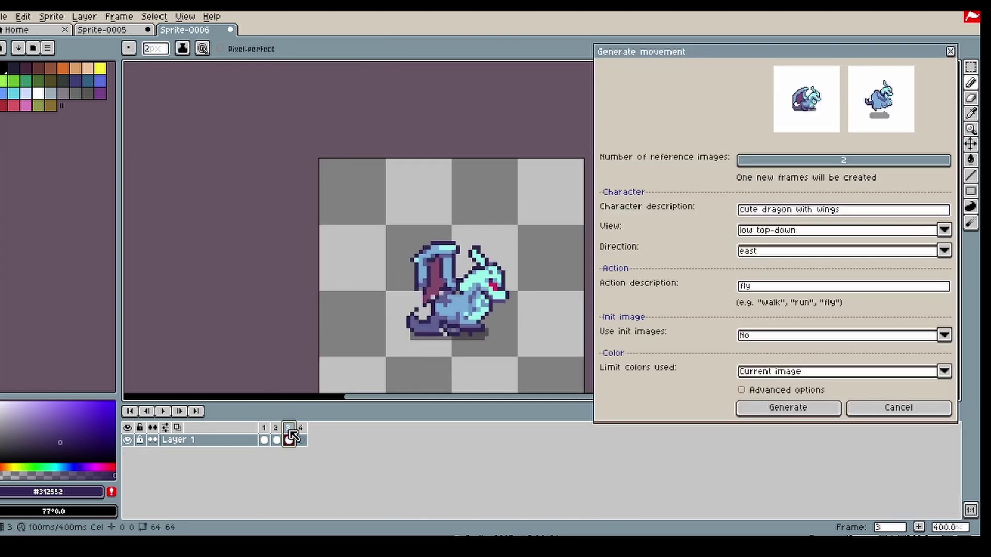
pyautogui.click(292, 431)
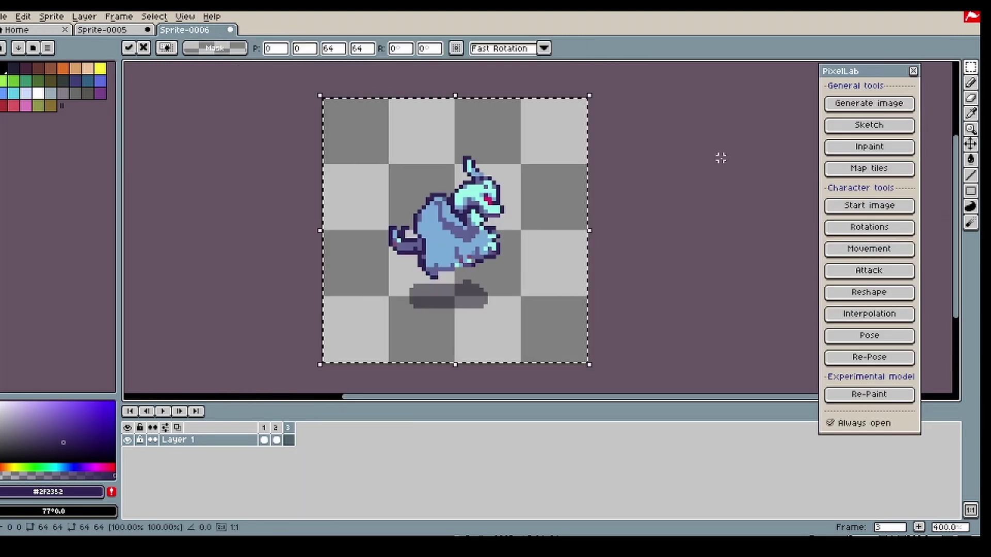
# - Copy the dragon from frame 1 of Sprite-0005 and paste it into Sprite-0006
pyautogui.click(102, 30)
pyautogui.click(340, 438)
pyautogui.click(264, 438)
pyautogui.click(970, 67)
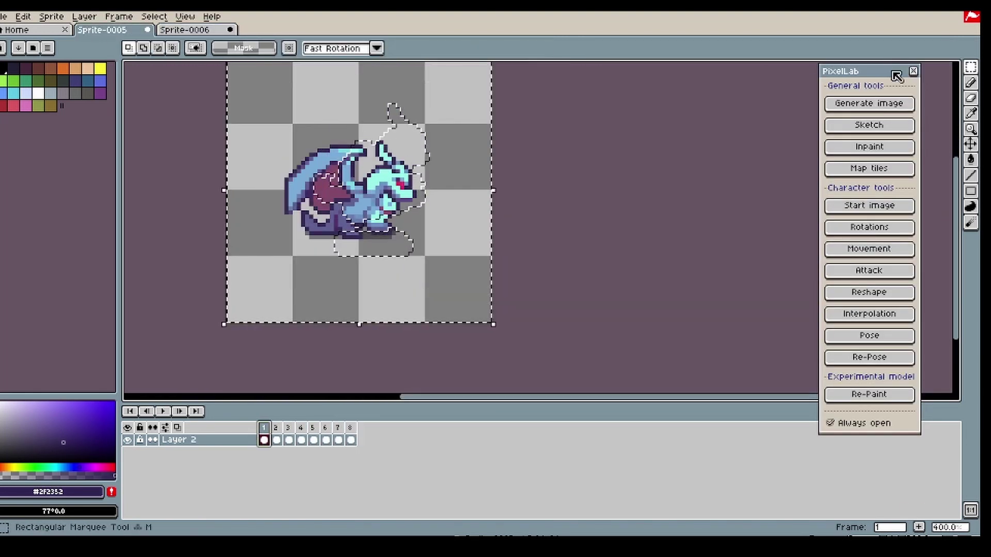
pyautogui.click(185, 30)
pyautogui.hotkey('ctrl', 'v')
# - Nudge the pasted dragon upward, clear the selection, add an empty frame beside frame 2 and select its whole canvas
pyautogui.click(277, 428)
pyautogui.click(290, 429)
pyautogui.press('Up')
pyautogui.click(278, 428)
pyautogui.hotkey('ctrl', 'd')
pyautogui.rightClick(274, 428)
pyautogui.click(305, 463)
pyautogui.hotkey('ctrl', 'a')
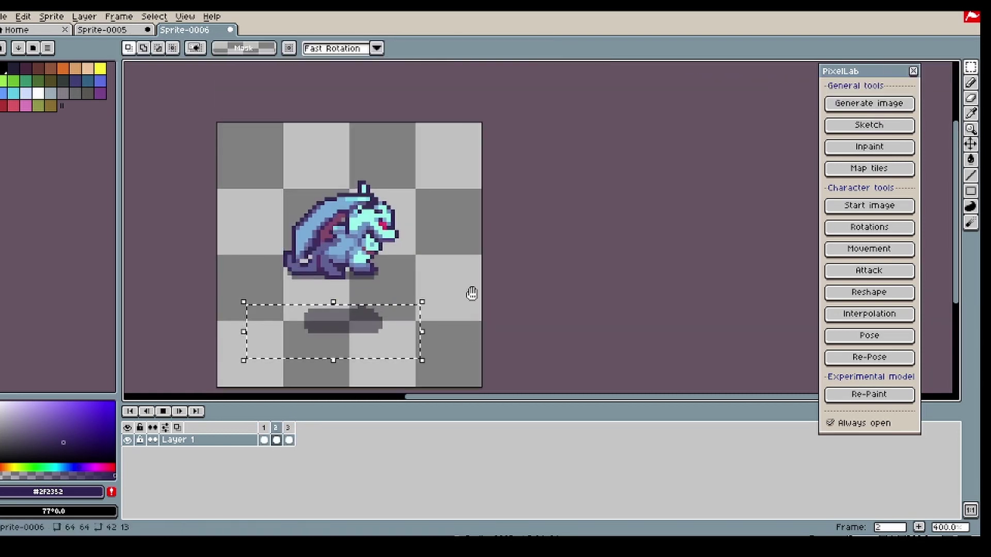
# - Stop the playback, deselect the shadow in frame 2 and retouch it with its own sampled colour
pyautogui.press('Return')
pyautogui.hotkey('ctrl', 'd')
pyautogui.press('b')
pyautogui.keyDown('alt'); pyautogui.click(339, 325); pyautogui.keyUp('alt')
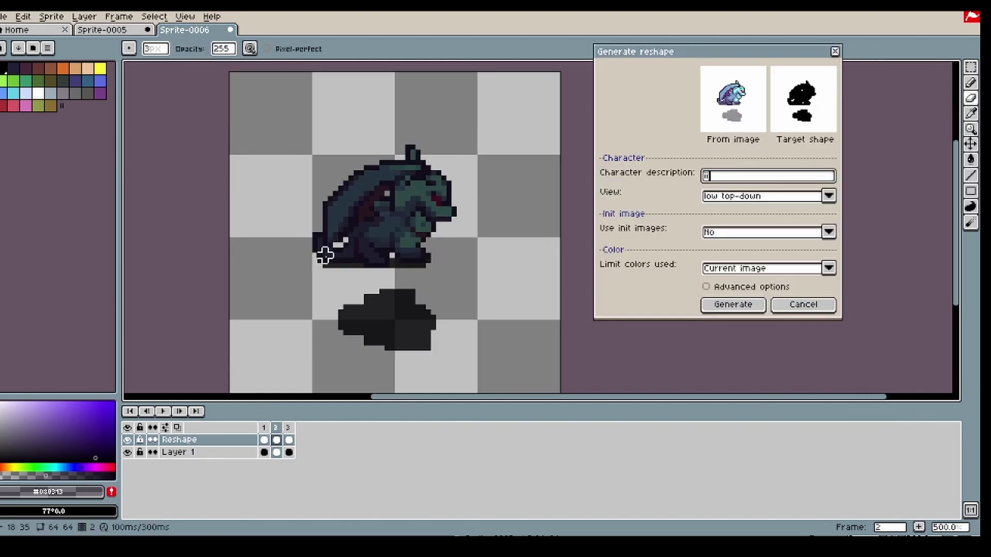
# - Redraw the tail and legs of the dragon's target silhouette on frame 2's Reshape layer
pyautogui.moveTo(325, 251); pyautogui.dragTo(322, 243)
pyautogui.press('i')
pyautogui.click(338, 258)
pyautogui.press('b')
pyautogui.moveTo(351, 255); pyautogui.dragTo(348, 264)
pyautogui.moveTo(425, 258); pyautogui.dragTo(437, 248)
pyautogui.press('e')
# - Compare frame 2's target shape with Layer 1, generate the reshaped dragon and review the generated frames
pyautogui.click(277, 452)
pyautogui.scroll(-1, 367, 278)
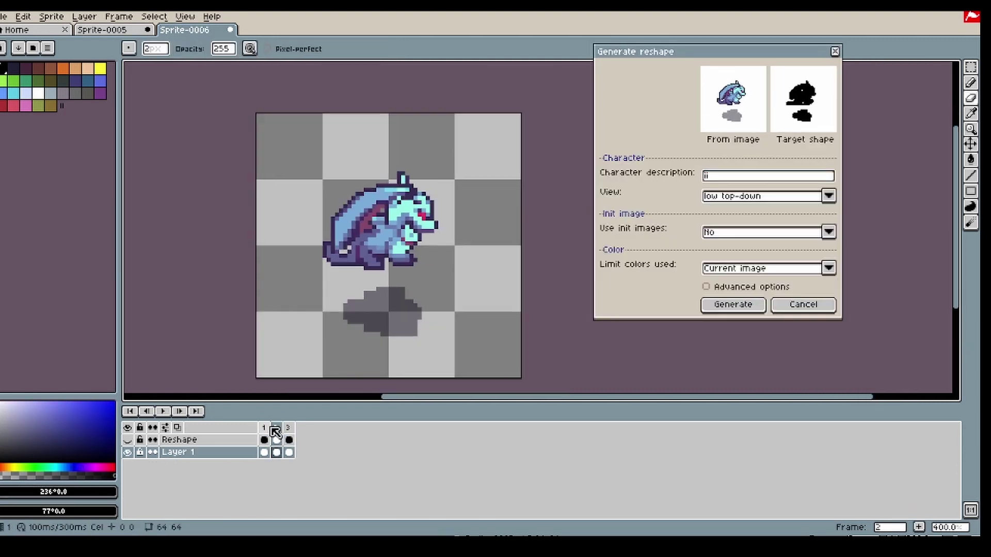
pyautogui.scroll(2, 383, 264)
pyautogui.click(277, 441)
pyautogui.press('b')
pyautogui.click(733, 305)
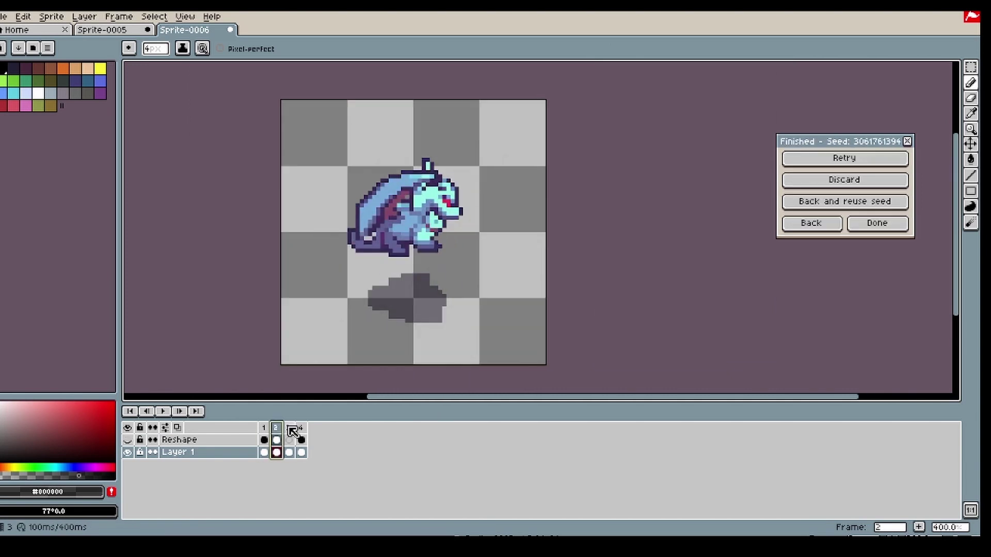
pyautogui.click(302, 431)
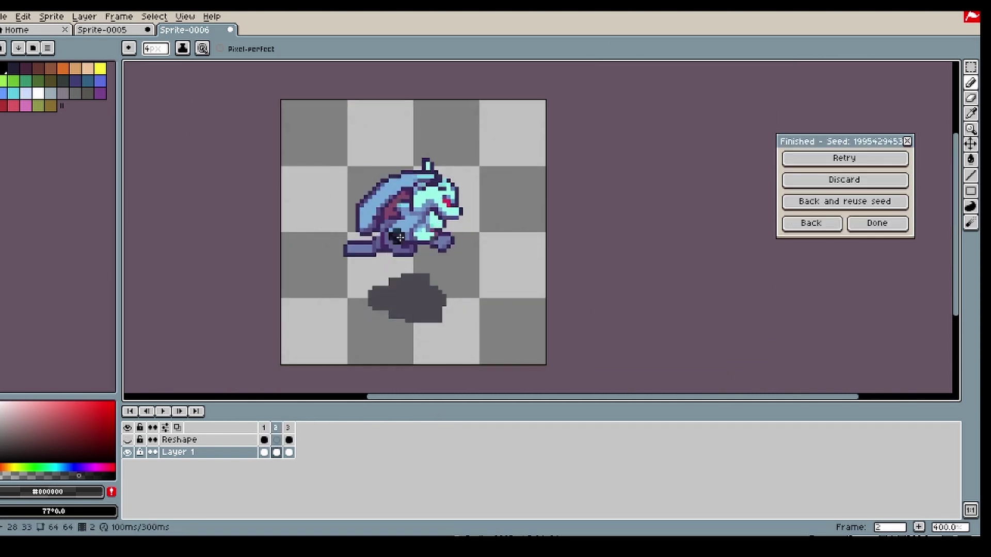
# - Erase the old ground shadow directly beneath the dragon's feet in frame 3 of Layer 1
pyautogui.scroll(3, 400, 238)
pyautogui.scroll(-1, 400, 237)
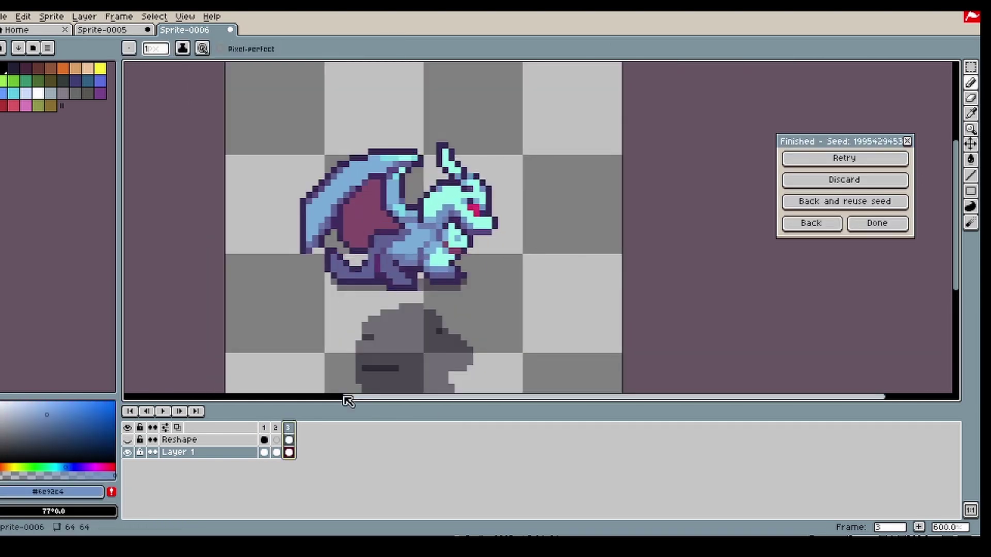
pyautogui.scroll(-2, 379, 286)
pyautogui.click(970, 67)
pyautogui.scroll(1, 322, 300)
pyautogui.click(289, 440)
pyautogui.click(971, 99)
pyautogui.scroll(3, 346, 285)
pyautogui.click(290, 453)
pyautogui.moveTo(390, 295); pyautogui.dragTo(557, 298)
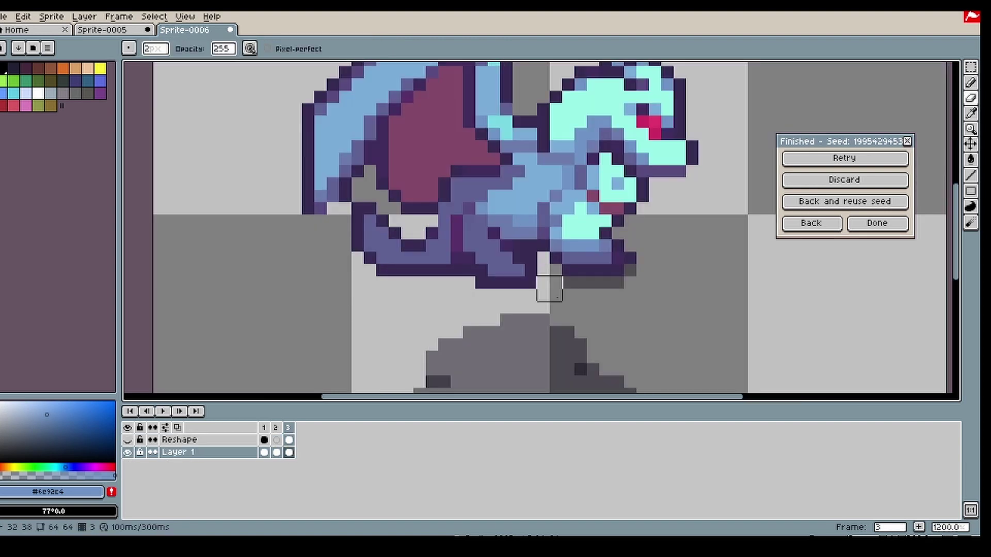
# - Redraw the tail of frame 3's target silhouette so it hangs downward, and generate the reshaped dragon
pyautogui.scroll(-3, 550, 289)
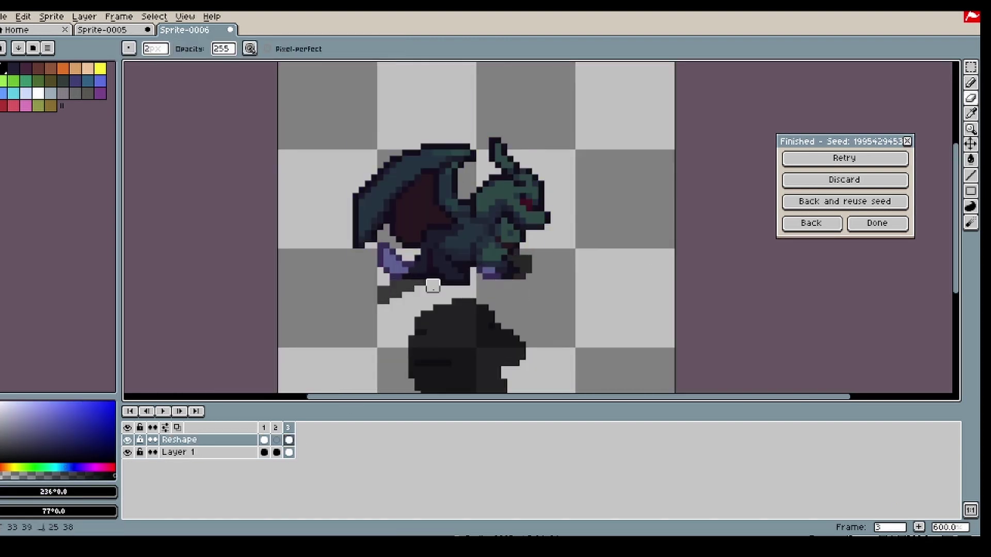
pyautogui.moveTo(433, 285); pyautogui.dragTo(415, 287)
pyautogui.press('b')
pyautogui.keyDown('alt'); pyautogui.click(403, 289); pyautogui.keyUp('alt')
pyautogui.moveTo(422, 281); pyautogui.dragTo(414, 282)
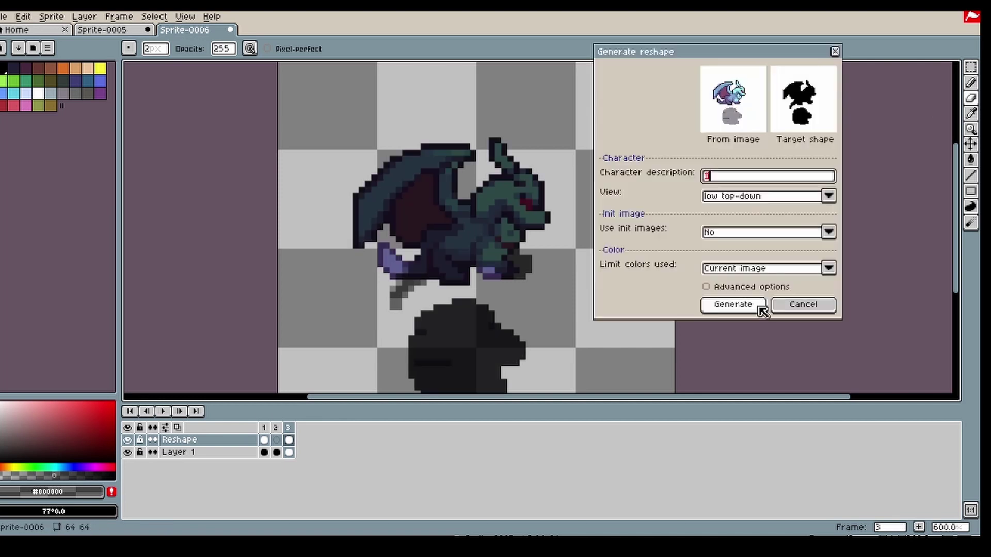
pyautogui.click(756, 306)
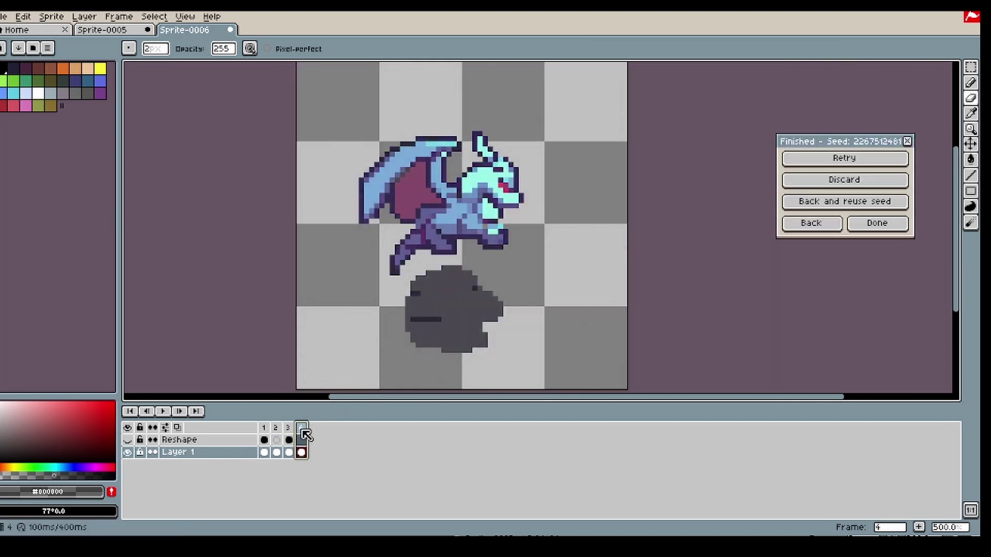
# - Touch up the reshaped dragon in frame 4 with colours sampled from its tail and wing membrane
pyautogui.press('b')
pyautogui.keyDown('alt'); pyautogui.click(412, 242); pyautogui.keyUp('alt')
pyautogui.scroll(2, 424, 207)
pyautogui.keyDown('alt'); pyautogui.click(424, 207); pyautogui.keyUp('alt')
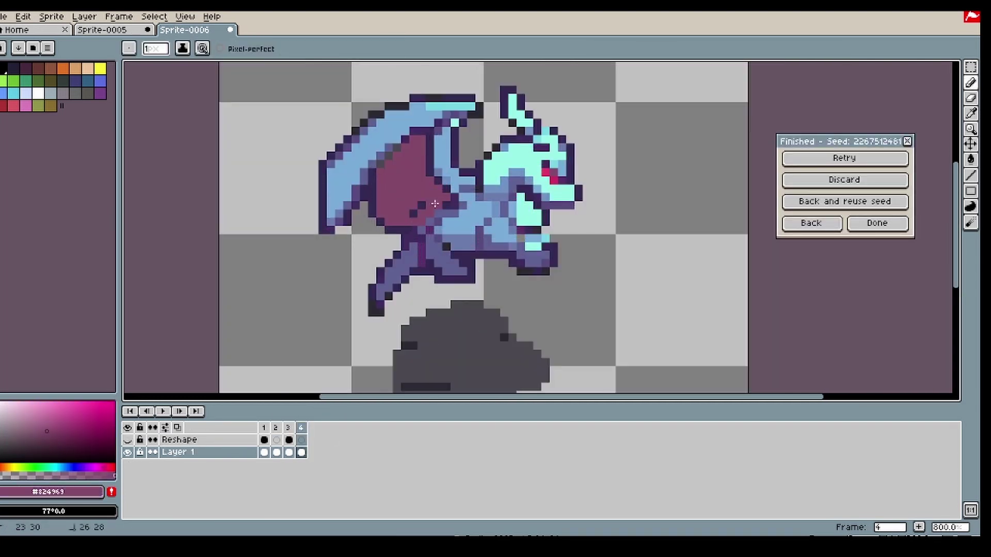
# - Set the duration of frames 1 to 3 to 250 milliseconds
pyautogui.scroll(-3, 454, 206)
pyautogui.click(291, 427)
pyautogui.click(119, 16)
pyautogui.click(140, 30)
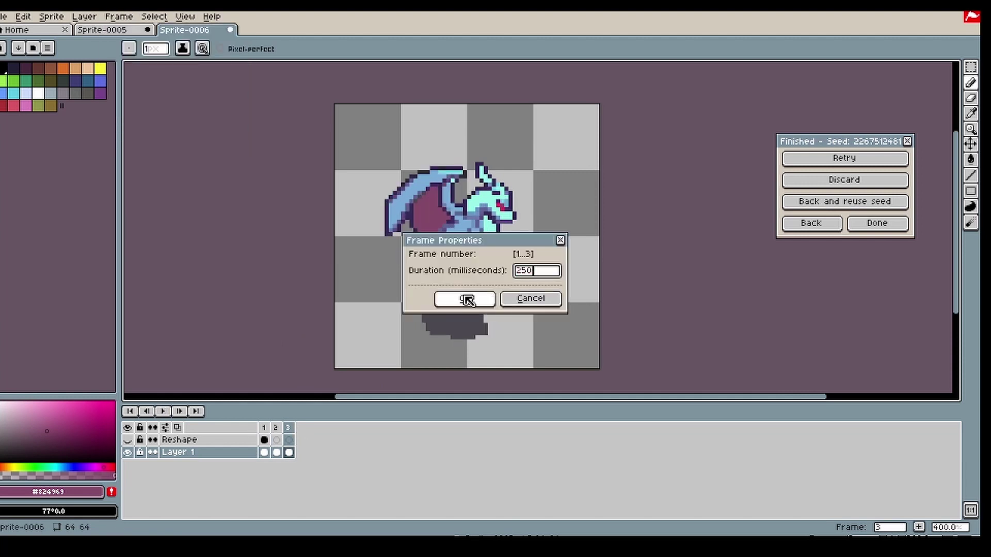
# - Retouch the dragon in frame 3 with sampled body and outline colours, and play the animation
pyautogui.scroll(3, 500, 245)
pyautogui.keyDown('alt'); pyautogui.click(500, 247); pyautogui.keyUp('alt')
pyautogui.keyDown('alt'); pyautogui.click(353, 361); pyautogui.keyUp('alt')
pyautogui.scroll(-3, 461, 286)
pyautogui.click(163, 411)
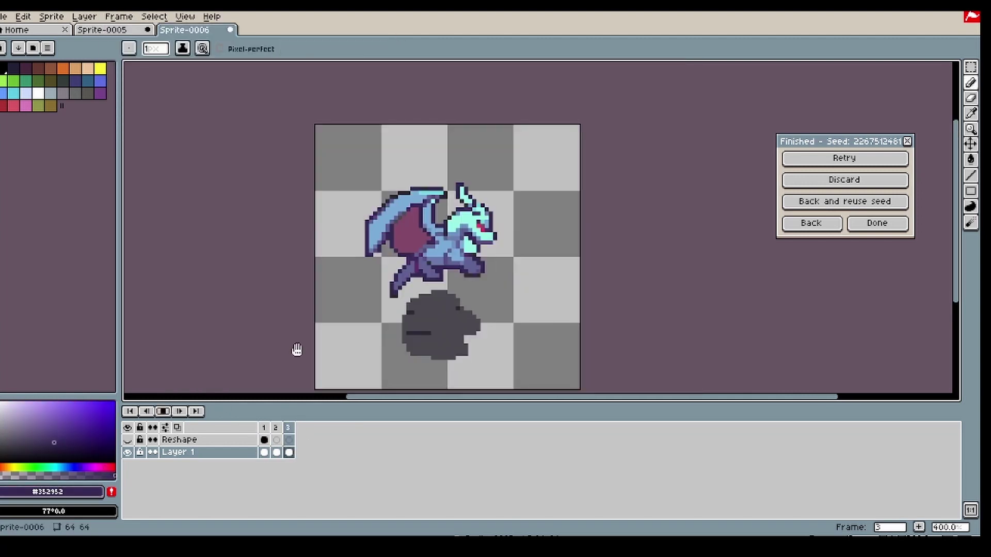
pyautogui.click(163, 411)
# - Retouch frame 3 with the sampled blue #6E92C4, select the area around the legs, and replay the animation
pyautogui.keyDown('alt'); pyautogui.click(469, 263); pyautogui.keyUp('alt')
pyautogui.click(289, 428)
pyautogui.scroll(2, 511, 234)
pyautogui.press('m')
pyautogui.moveTo(431, 267); pyautogui.dragTo(476, 305)
pyautogui.scroll(-2, 449, 289)
pyautogui.click(163, 411)
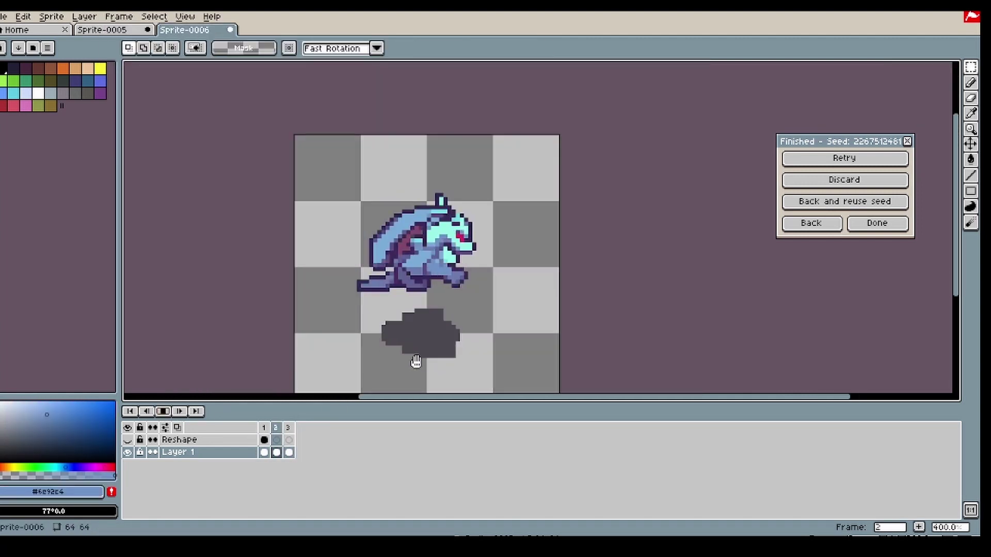
# - Touch up the dragon's wing and body in frame 2 with sampled blues, and replay the animation
pyautogui.moveTo(413, 361); pyautogui.dragTo(414, 330)
pyautogui.keyDown('alt'); pyautogui.click(465, 200); pyautogui.keyUp('alt')
pyautogui.keyDown('alt'); pyautogui.click(423, 228); pyautogui.keyUp('alt')
pyautogui.click(164, 412)
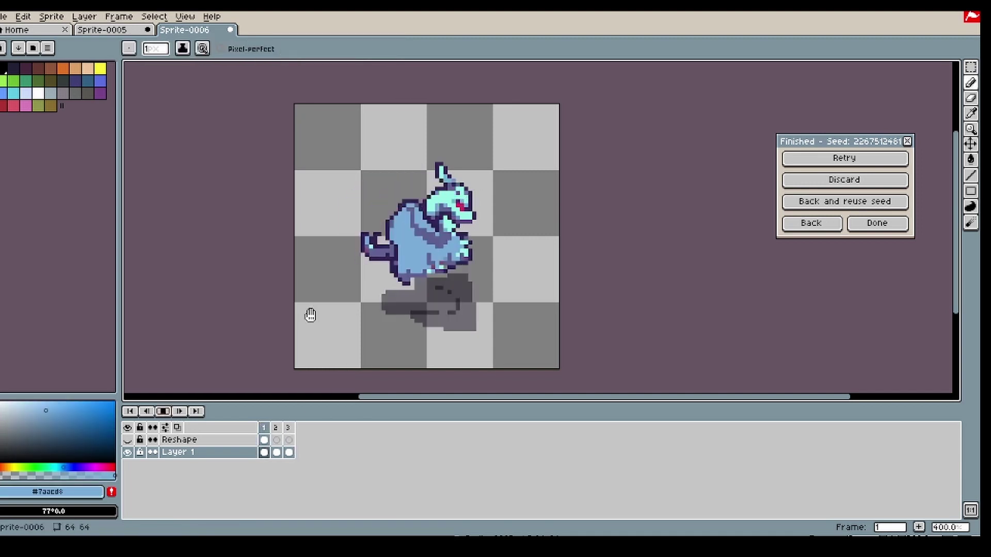
# - Sample the tail's purple #5F6193 for filling and play the animation from frame 1
pyautogui.keyDown('alt'); pyautogui.click(378, 232); pyautogui.keyUp('alt')
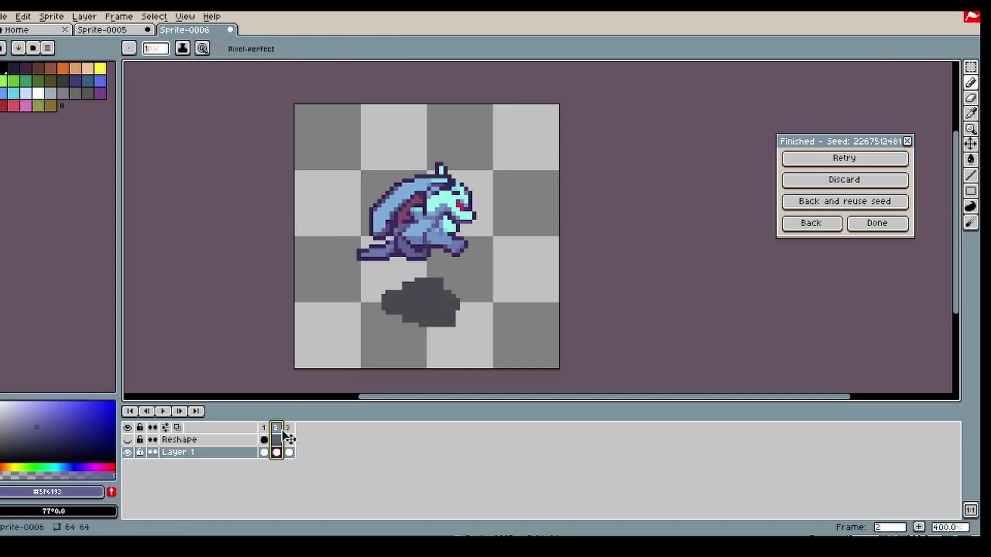
pyautogui.press('g')
pyautogui.click(265, 428)
pyautogui.click(164, 412)
pyautogui.scroll(-1, 423, 238)
pyautogui.scroll(1, 423, 227)
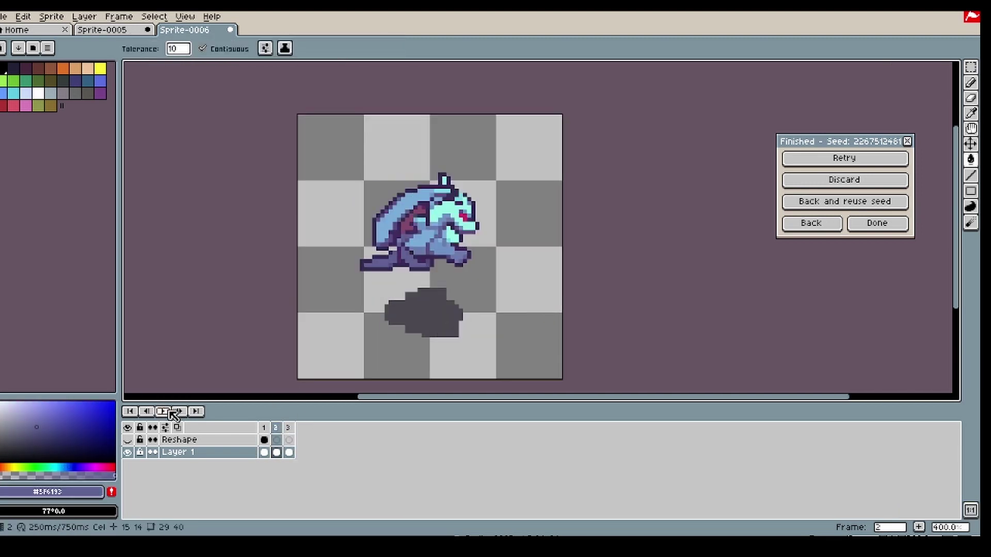
# - Refine the dragon's colours in frames 2 and 3 with sampled tones, and check them in playback
pyautogui.press('b')
pyautogui.keyDown('alt'); pyautogui.click(448, 201); pyautogui.keyUp('alt')
pyautogui.click(289, 428)
pyautogui.keyDown('alt'); pyautogui.click(389, 264); pyautogui.keyUp('alt')
pyautogui.click(178, 411)
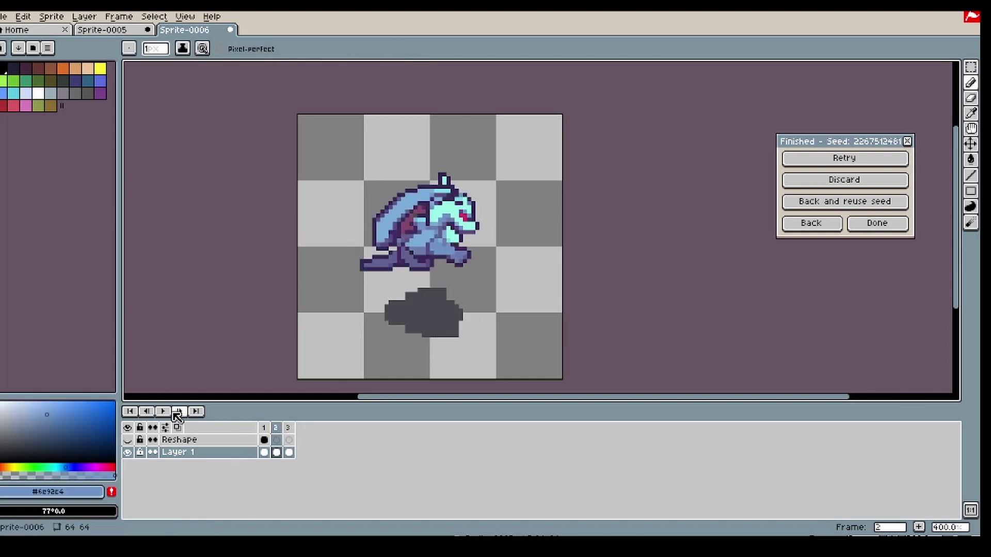
pyautogui.click(163, 412)
# - Sample the shadow colour in frame 1 and adjust the pencil's ink mode for retouching the shadow
pyautogui.scroll(-1, 361, 270)
pyautogui.click(264, 428)
pyautogui.scroll(4, 413, 310)
pyautogui.keyDown('alt'); pyautogui.click(401, 286); pyautogui.keyUp('alt')
pyautogui.click(185, 49)
pyautogui.click(185, 49)
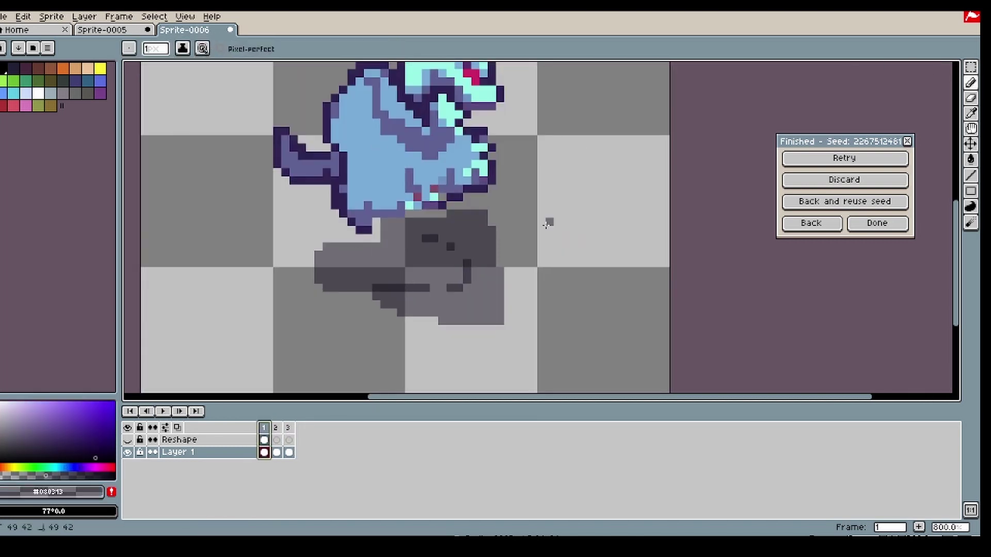
pyautogui.press('Left')
pyautogui.scroll(-4, 423, 285)
# - Undo the last change and fill the dark marks in frame 1's shadow with the gray #4B4950
pyautogui.click(289, 429)
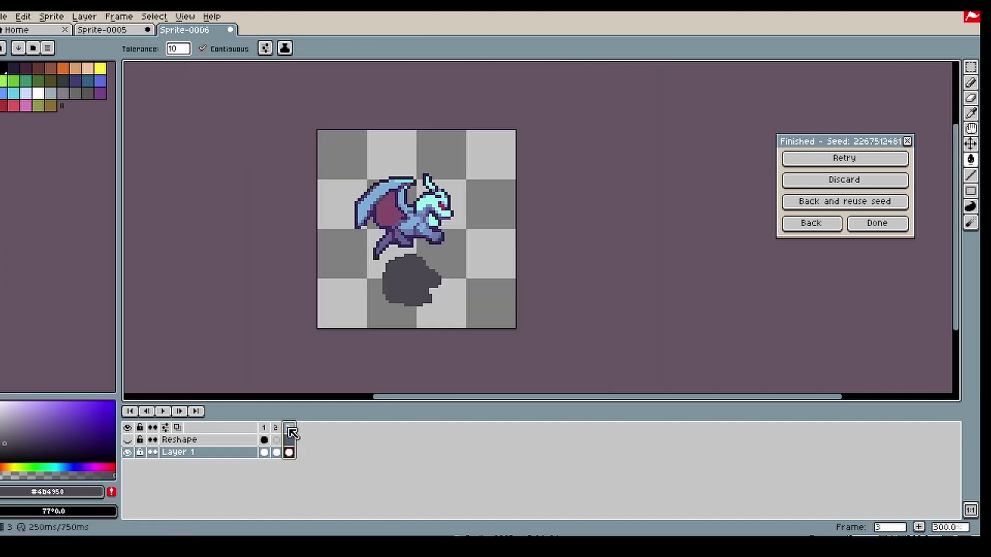
pyautogui.hotkey('ctrl', 'z')
pyautogui.scroll(3, 413, 287)
pyautogui.click(285, 48)
pyautogui.click(337, 100)
pyautogui.press('Left')
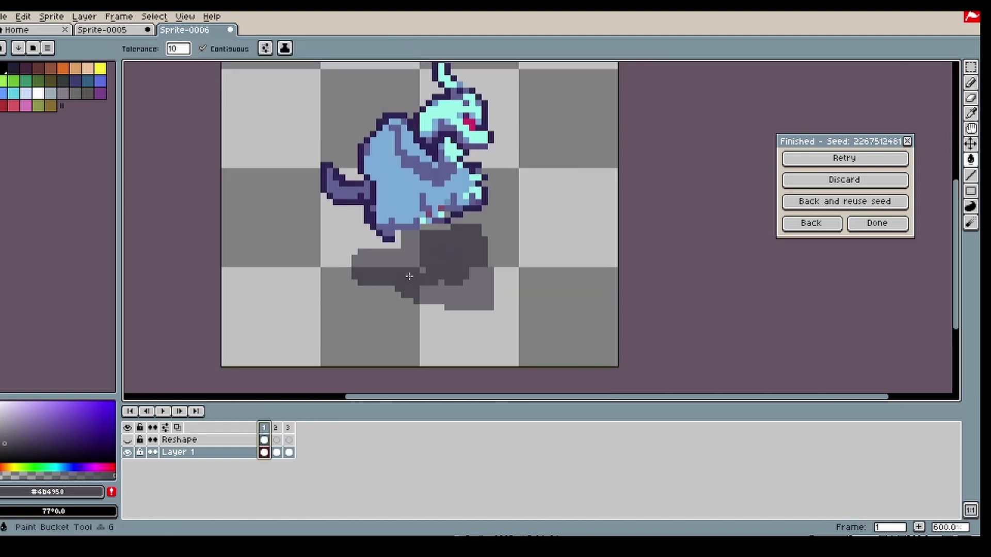
# - Lower the opacity of the shadow colour #4B4950, select frame 2's shadow with the Magic Wand and clear it
pyautogui.press('Right')
pyautogui.scroll(-1, 419, 294)
pyautogui.click(8, 476)
pyautogui.click(37, 475)
pyautogui.click(971, 67)
pyautogui.click(956, 68)
pyautogui.click(436, 300)
pyautogui.click(971, 98)
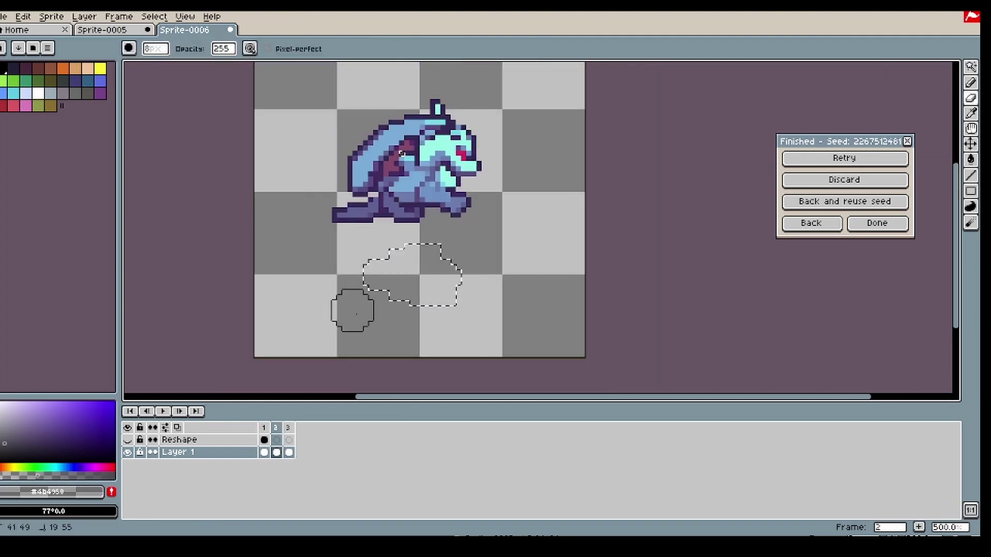
# - Select the ground shadows of the remaining frames and refill frame 3's cleared shadow with the semi-transparent gray
pyautogui.press('Left')
pyautogui.click(971, 67)
pyautogui.click(433, 282)
pyautogui.press('Left')
pyautogui.press('w')
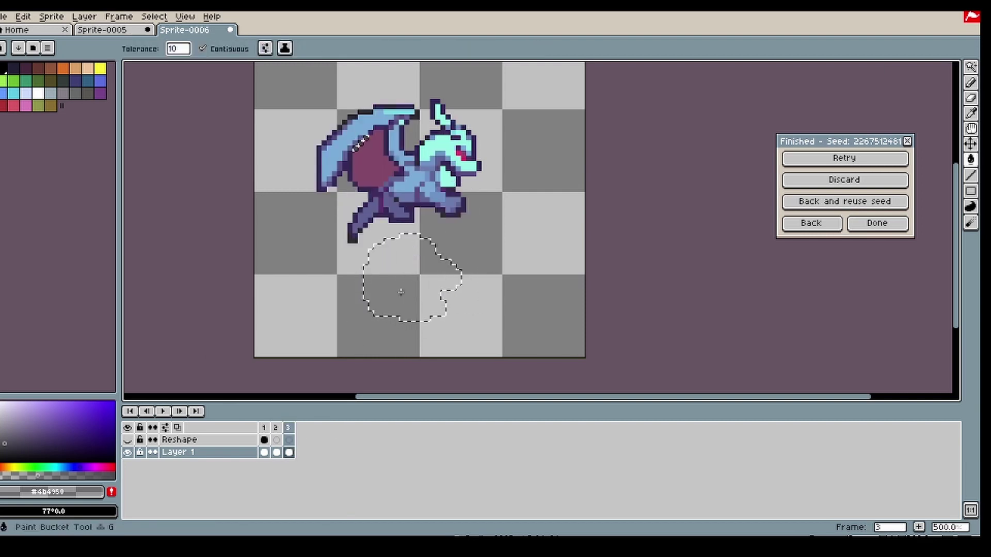
pyautogui.click(401, 293)
# - Clear the shadow selection and play the animation to check the new shadows
pyautogui.click(971, 68)
pyautogui.click(892, 67)
pyautogui.click(460, 222)
pyautogui.scroll(-2, 461, 221)
pyautogui.click(164, 411)
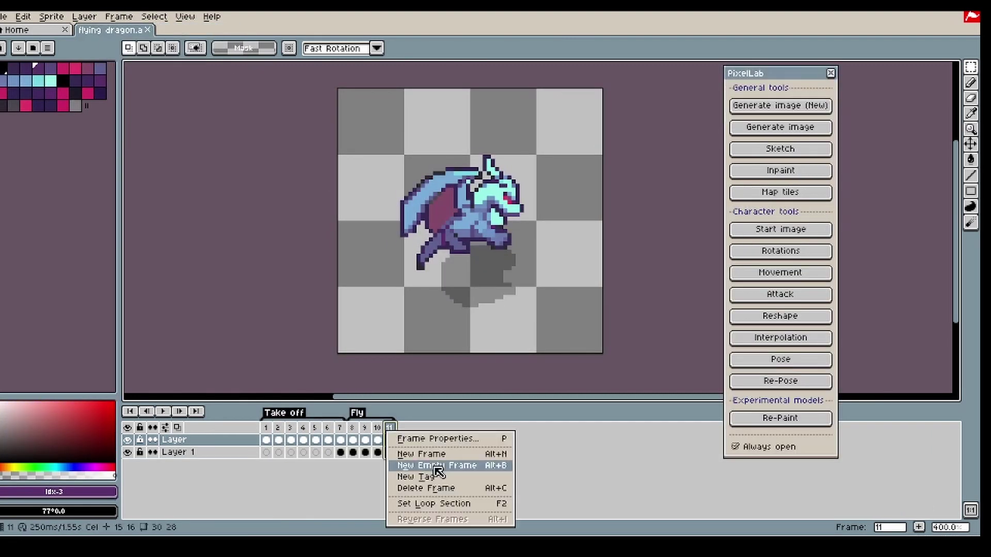
# - Add new frames after frame 11 and paint a small orange flame in front of the dragon's mouth in frame 12
pyautogui.click(436, 466)
pyautogui.click(370, 439)
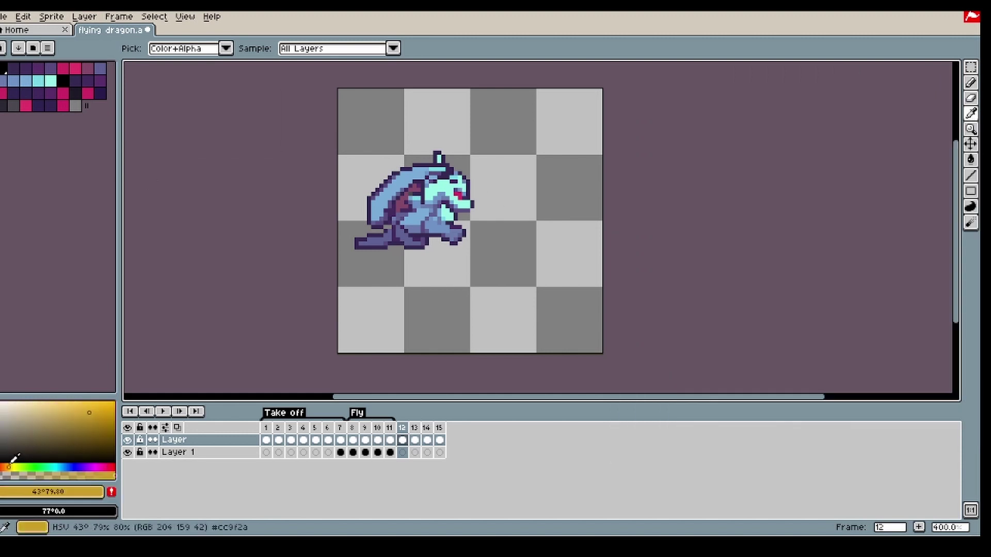
pyautogui.moveTo(11, 463); pyautogui.dragTo(4, 465)
pyautogui.moveTo(476, 214); pyautogui.dragTo(497, 228)
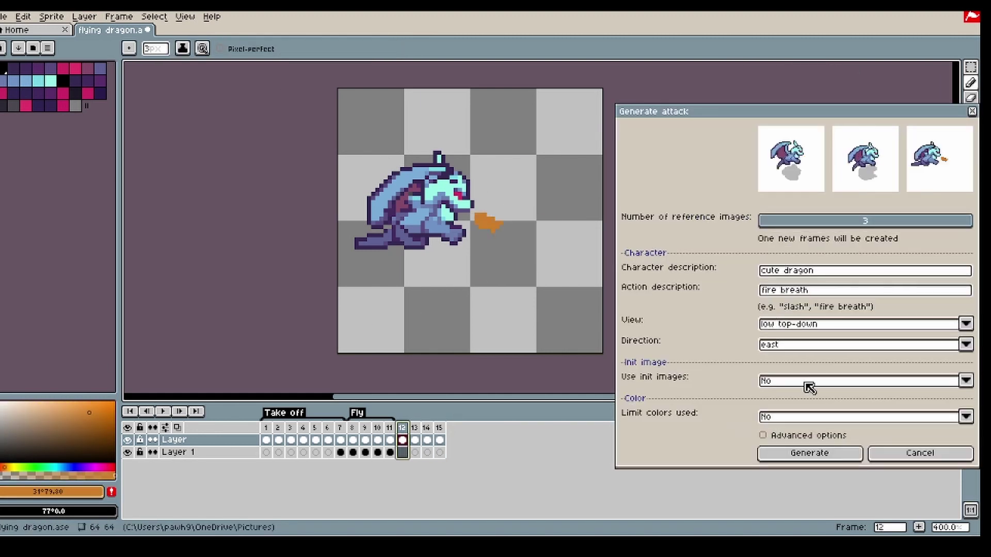
# - Generate east-facing "fire breath" attack frames for the "cute dragon" from 1 reference image and review them
pyautogui.click(821, 166)
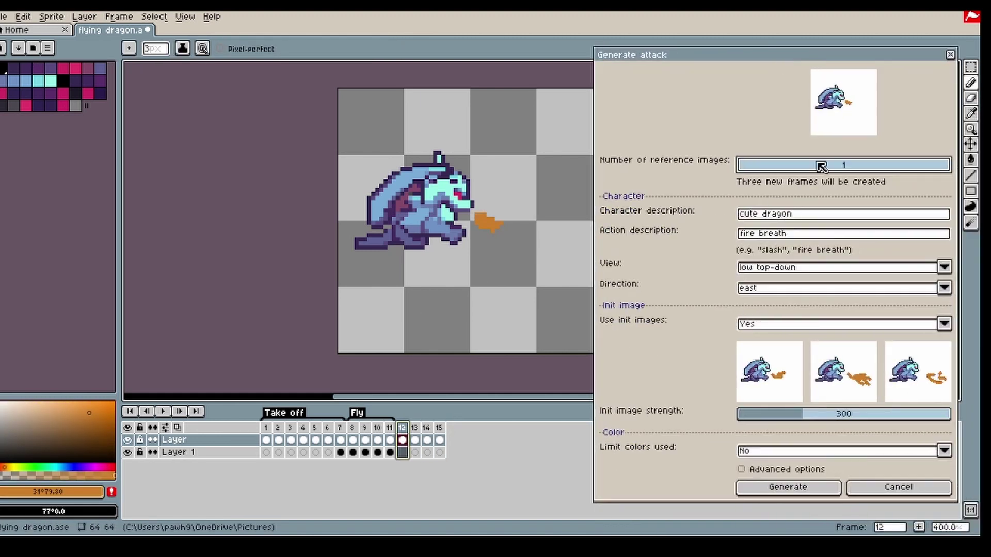
pyautogui.click(811, 492)
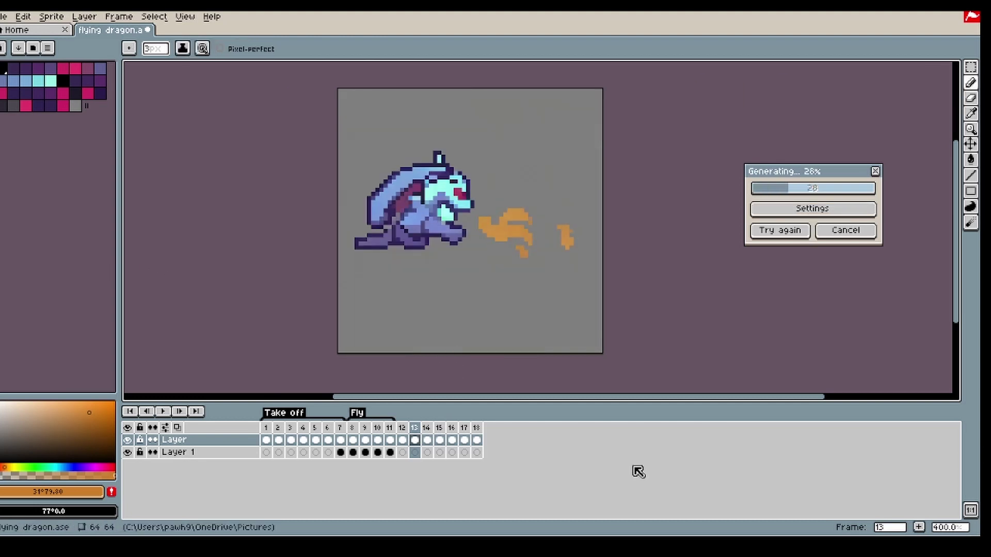
pyautogui.click(428, 428)
pyautogui.click(416, 429)
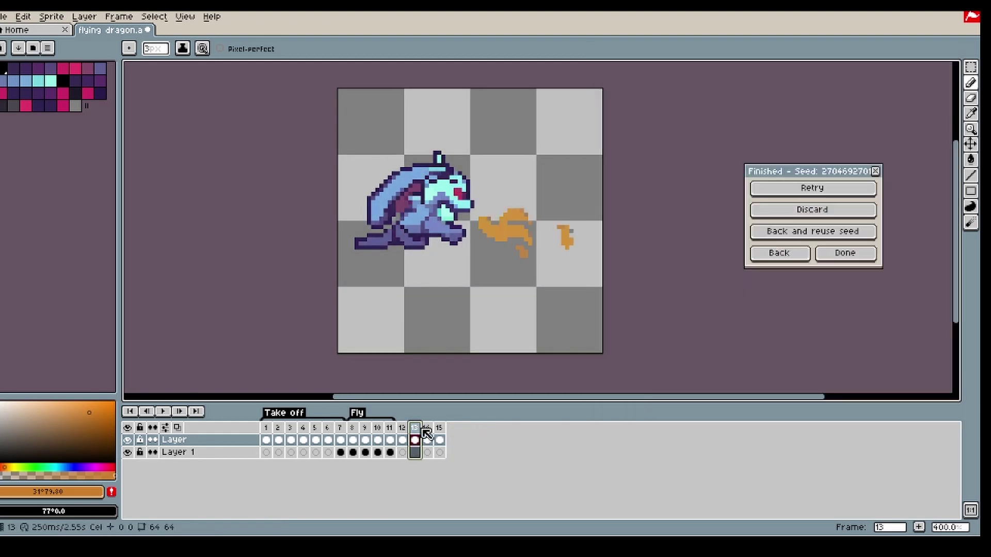
# - Copy the whole image of frame 10 into frame 12 and nudge it ten pixels to the left
pyautogui.click(378, 428)
pyautogui.hotkey('ctrl', 'a')
pyautogui.hotkey('ctrl', 'c')
pyautogui.click(403, 428)
pyautogui.hotkey('ctrl', 'v')
pyautogui.press('Left')
pyautogui.press('Left')
pyautogui.press('Left')
pyautogui.press('Left')
pyautogui.press('Left')
pyautogui.press('Left')
pyautogui.press('Left')
pyautogui.press('Left')
pyautogui.press('Left')
pyautogui.press('Left')
# - Replace the dragon in frame 13 with a copy of frame 11's dragon, shifted left behind the flames
pyautogui.click(378, 428)
pyautogui.click(390, 429)
pyautogui.moveTo(589, 111); pyautogui.dragTo(376, 287)
pyautogui.hotkey('ctrl', 'c')
pyautogui.click(415, 428)
pyautogui.press('Delete')
pyautogui.hotkey('ctrl', 'v')
pyautogui.moveTo(498, 250); pyautogui.dragTo(442, 243)
pyautogui.moveTo(464, 132); pyautogui.dragTo(342, 320)
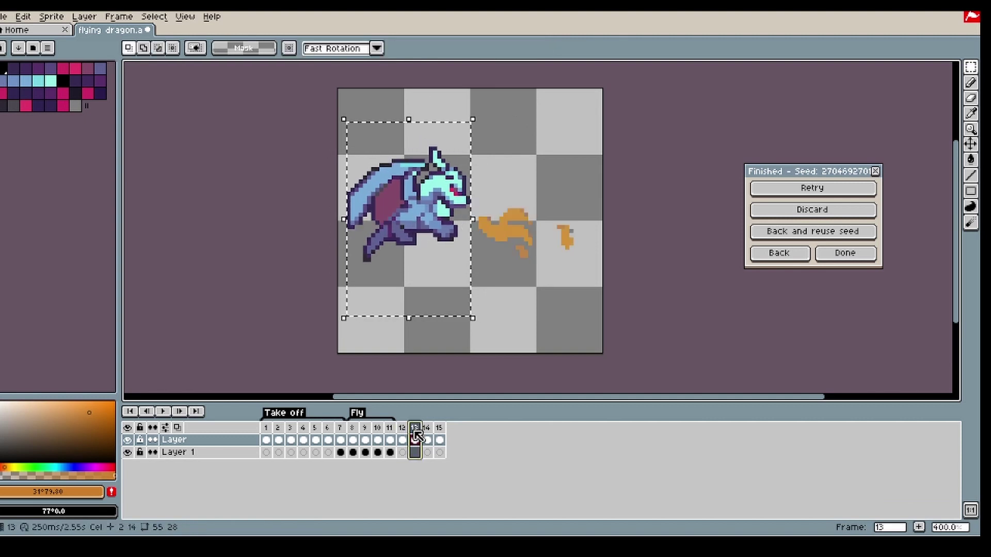
pyautogui.click(432, 429)
pyautogui.press('Left')
pyautogui.press('Up')
# - Copy the dragon from frame 8 and go to frame 14
pyautogui.click(356, 428)
pyautogui.moveTo(603, 110); pyautogui.dragTo(352, 341)
pyautogui.hotkey('ctrl', 'c')
pyautogui.click(427, 428)
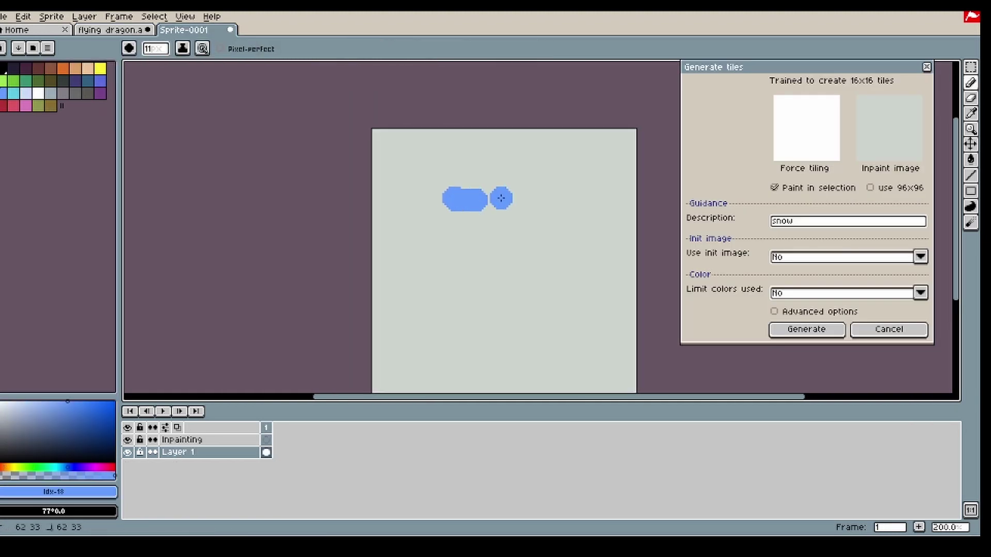
# - Paint a blue lake border around the light gray snow area and recolour it with a stronger blue
pyautogui.moveTo(501, 197); pyautogui.dragTo(509, 278)
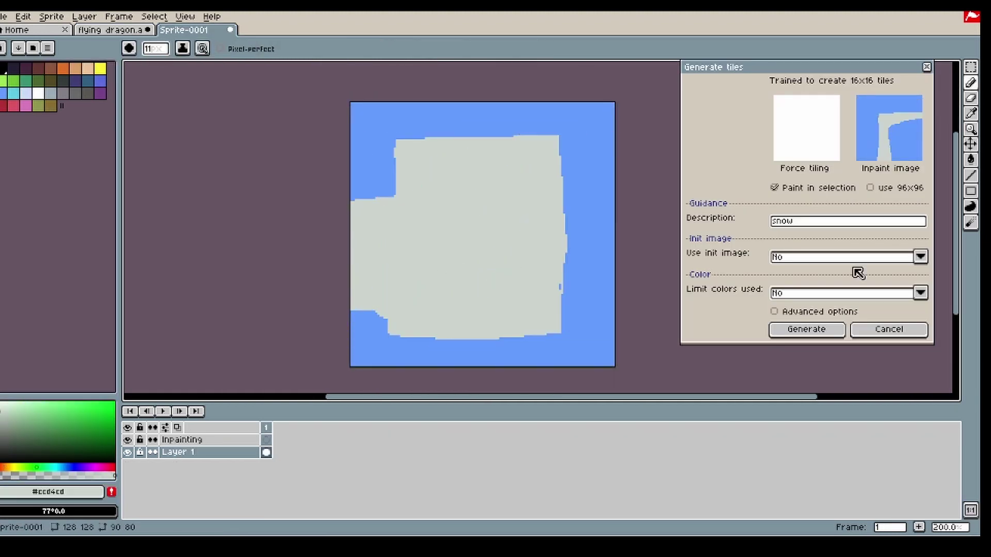
pyautogui.press('m')
pyautogui.moveTo(351, 102); pyautogui.dragTo(427, 175)
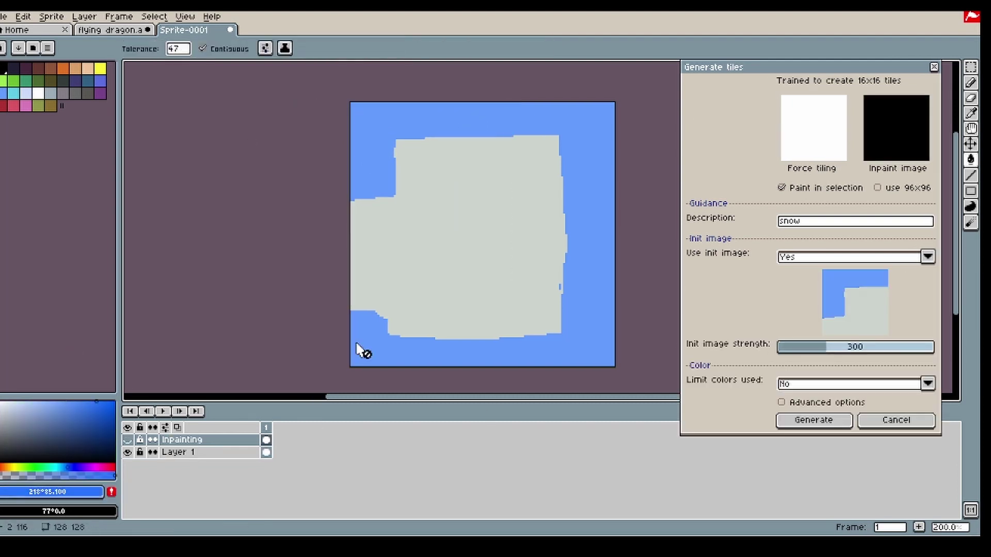
pyautogui.click(361, 350)
# - Generate snow tiles in the lower-left 64 × 64 area of the map, restarting the generation twice
pyautogui.moveTo(351, 235); pyautogui.dragTo(483, 366)
pyautogui.click(814, 420)
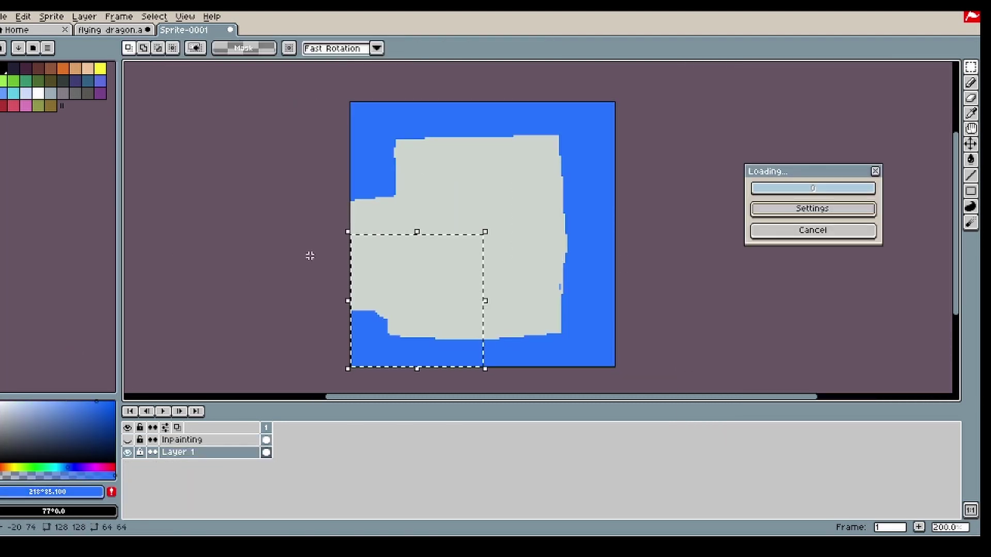
pyautogui.click(813, 208)
pyautogui.click(815, 421)
pyautogui.click(812, 209)
pyautogui.click(816, 421)
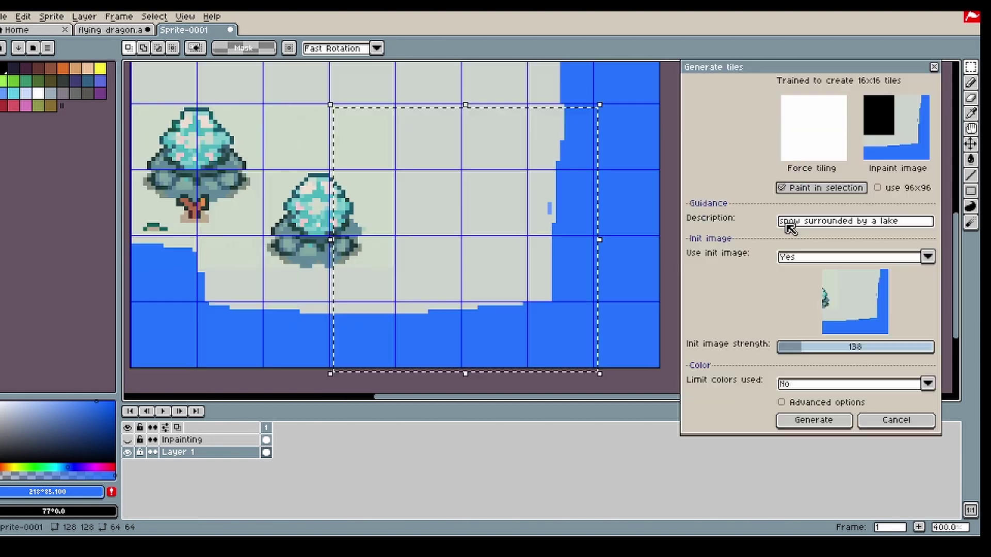
# - Show the Inpainting layer and fill its uncovered area so the mask covers the whole map
pyautogui.click(127, 440)
pyautogui.scroll(-1, 374, 314)
pyautogui.click(970, 82)
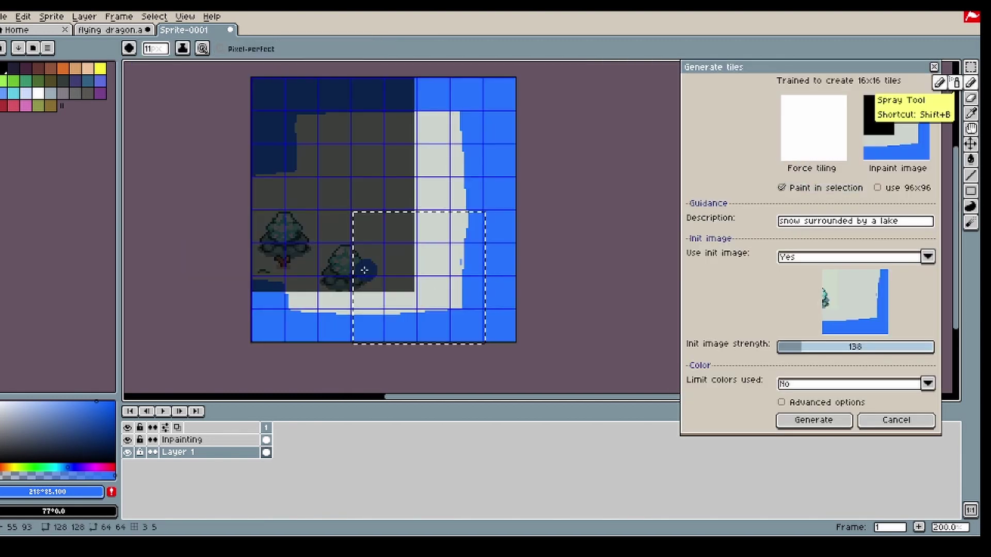
pyautogui.click(971, 159)
pyautogui.click(181, 440)
pyautogui.click(484, 219)
# - Erase the inpainting mask around the large snowy tree at the map's lower-left edge
pyautogui.click(970, 98)
pyautogui.moveTo(296, 285)
pyautogui.mouseDown()
pyautogui.moveTo(357, 269)
pyautogui.moveTo(289, 253)
pyautogui.mouseUp()
pyautogui.hotkey('ctrl', 'z')
pyautogui.moveTo(263, 256); pyautogui.dragTo(292, 246)
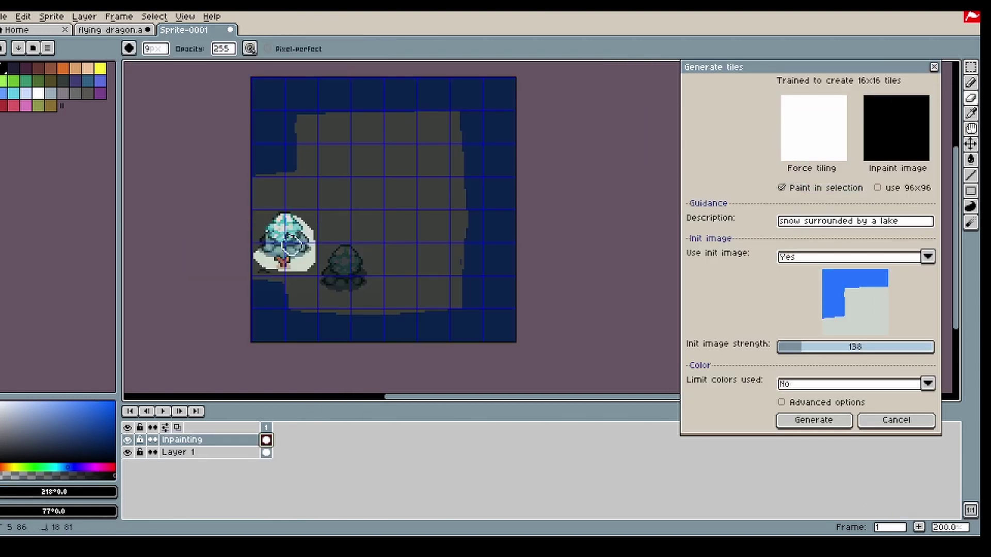
# - Hide the mask and generate "snow surrounded by a lake" tiles on Layer 1 in the lower-left 64 × 64 area
pyautogui.click(970, 67)
pyautogui.moveTo(381, 228); pyautogui.dragTo(253, 353)
pyautogui.click(127, 440)
pyautogui.click(178, 453)
pyautogui.click(814, 421)
pyautogui.hotkey('ctrl', 'd')
# - Select the lower-middle 64 × 64 area of the map and try generating tiles there
pyautogui.click(779, 232)
pyautogui.moveTo(318, 225); pyautogui.dragTo(448, 354)
pyautogui.click(814, 421)
pyautogui.click(814, 231)
# - Erase the inpainting mask around the second snowy tree and generate the tiles in the lower-middle area
pyautogui.click(971, 98)
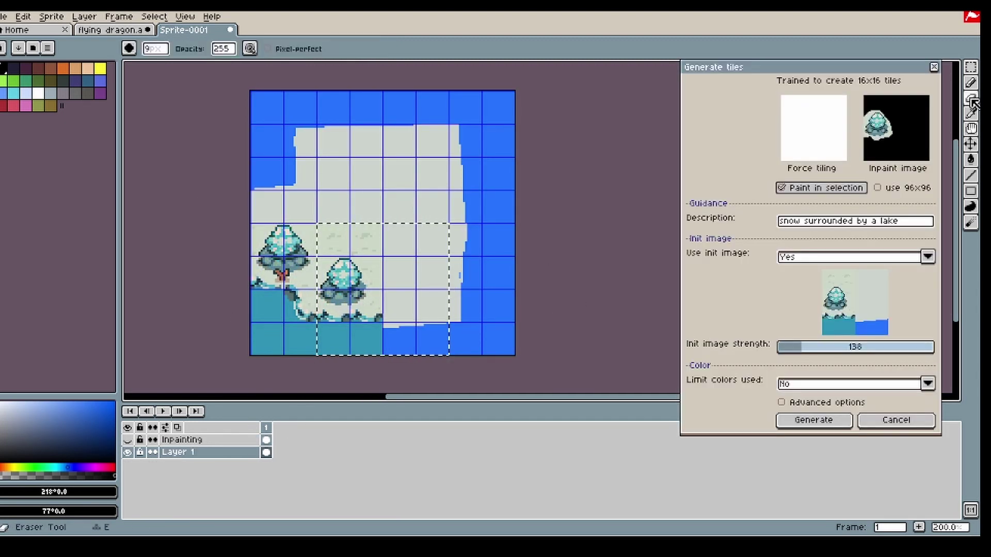
pyautogui.click(128, 441)
pyautogui.hotkey('ctrl', 'z')
pyautogui.click(266, 440)
pyautogui.moveTo(338, 282); pyautogui.dragTo(363, 319)
pyautogui.click(806, 424)
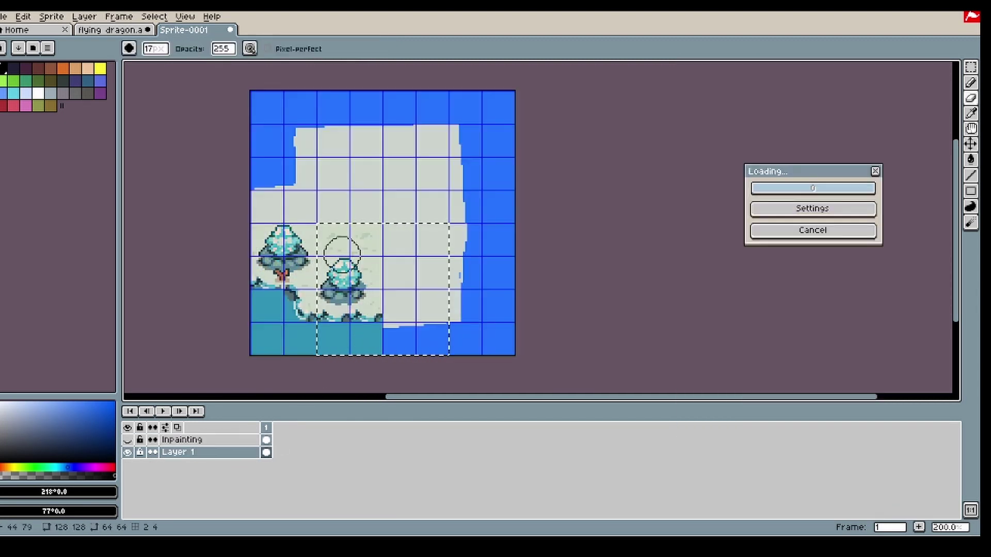
# - Select the lower-right 64 × 64 corner of the map and generate its snow and lake tiles
pyautogui.moveTo(369, 228)
pyautogui.mouseDown()
pyautogui.moveTo(434, 325)
pyautogui.moveTo(514, 347)
pyautogui.mouseUp()
pyautogui.click(971, 67)
pyautogui.click(799, 234)
pyautogui.click(814, 421)
# - Select the 64 × 64 area midway up the map's right edge, adjust its inpainting mask and generate the tiles
pyautogui.moveTo(383, 150)
pyautogui.mouseDown()
pyautogui.moveTo(515, 280)
pyautogui.moveTo(503, 227)
pyautogui.mouseUp()
pyautogui.click(779, 231)
pyautogui.click(970, 98)
pyautogui.click(127, 440)
pyautogui.click(266, 441)
pyautogui.click(807, 424)
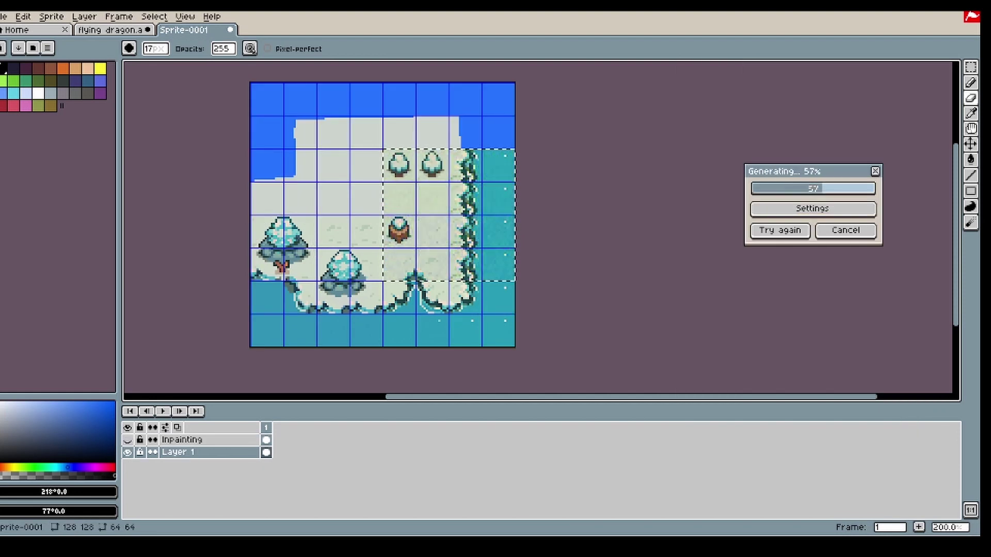
# - Select the upper-right 64 × 64 corner of the map and show the Inpainting layer for mask erasing
pyautogui.click(971, 67)
pyautogui.click(778, 231)
pyautogui.moveTo(385, 83); pyautogui.dragTo(514, 214)
pyautogui.click(128, 441)
pyautogui.click(970, 98)
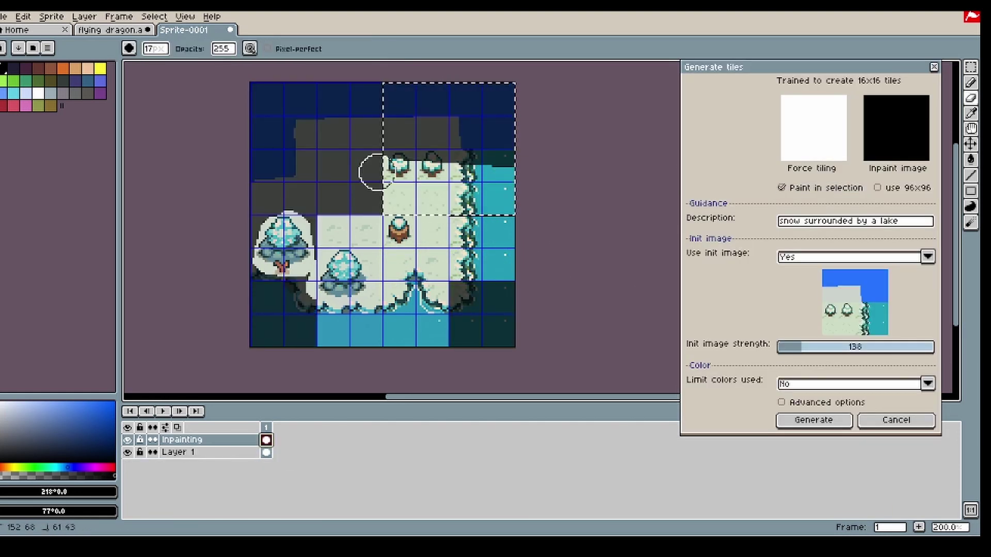